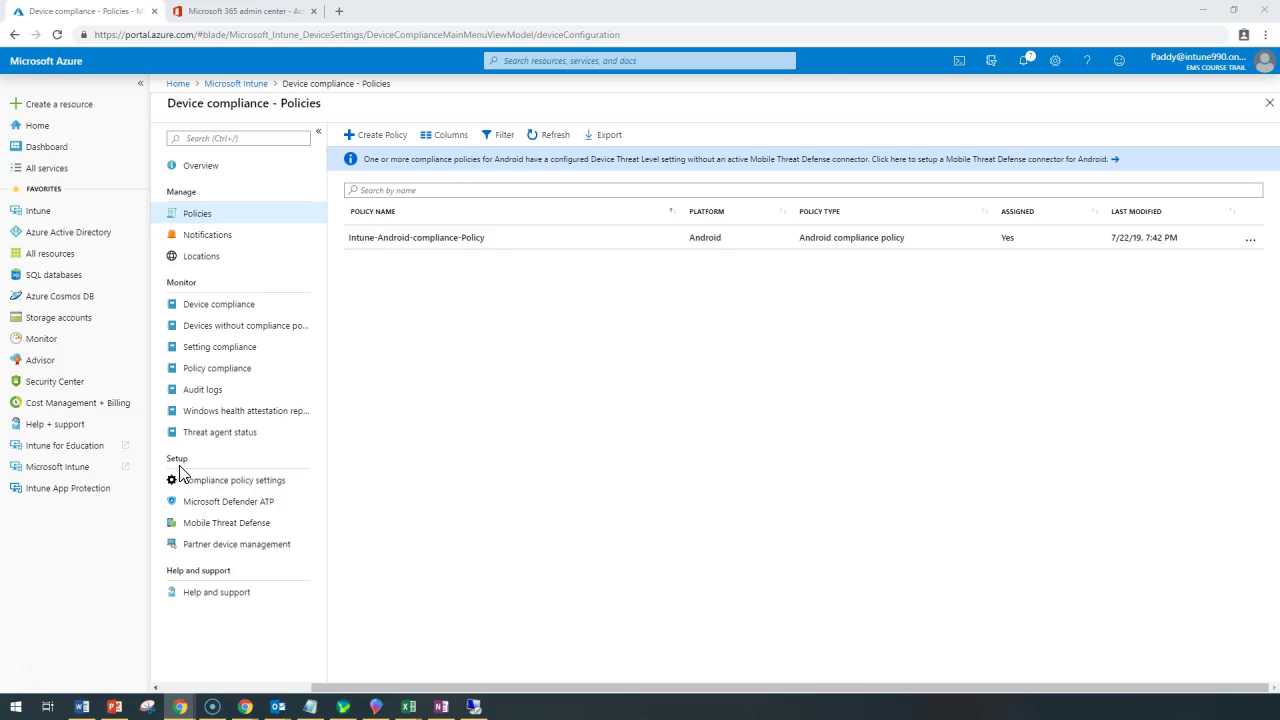
# Step: Open the compliance settings of Intune-Android-compliance-Policy from Device compliance Policies
pyautogui.click(245, 84)
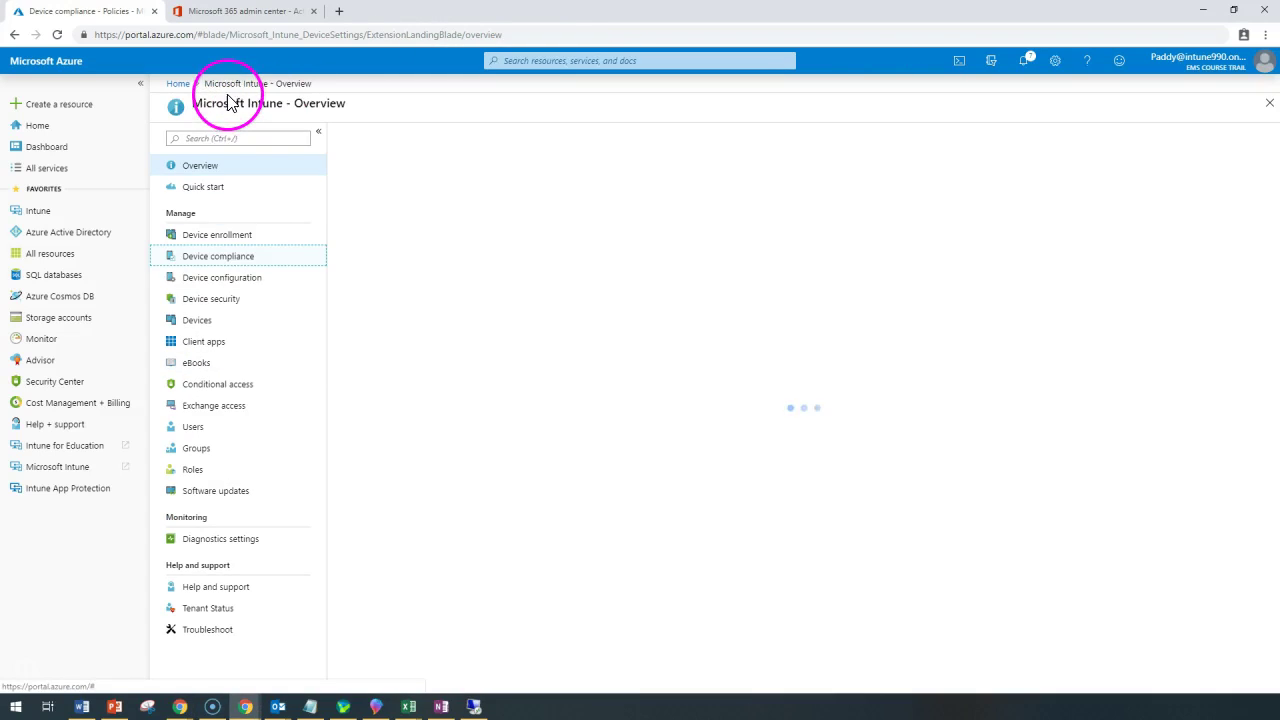
pyautogui.click(215, 262)
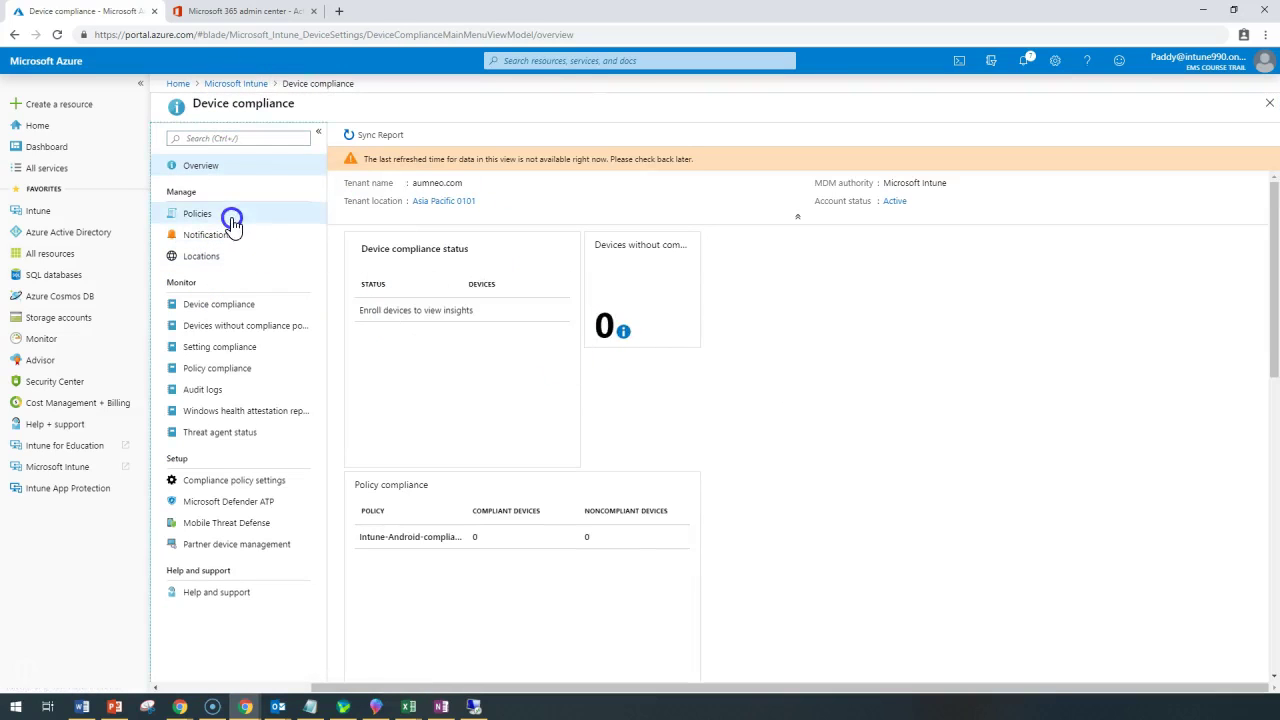
pyautogui.click(231, 217)
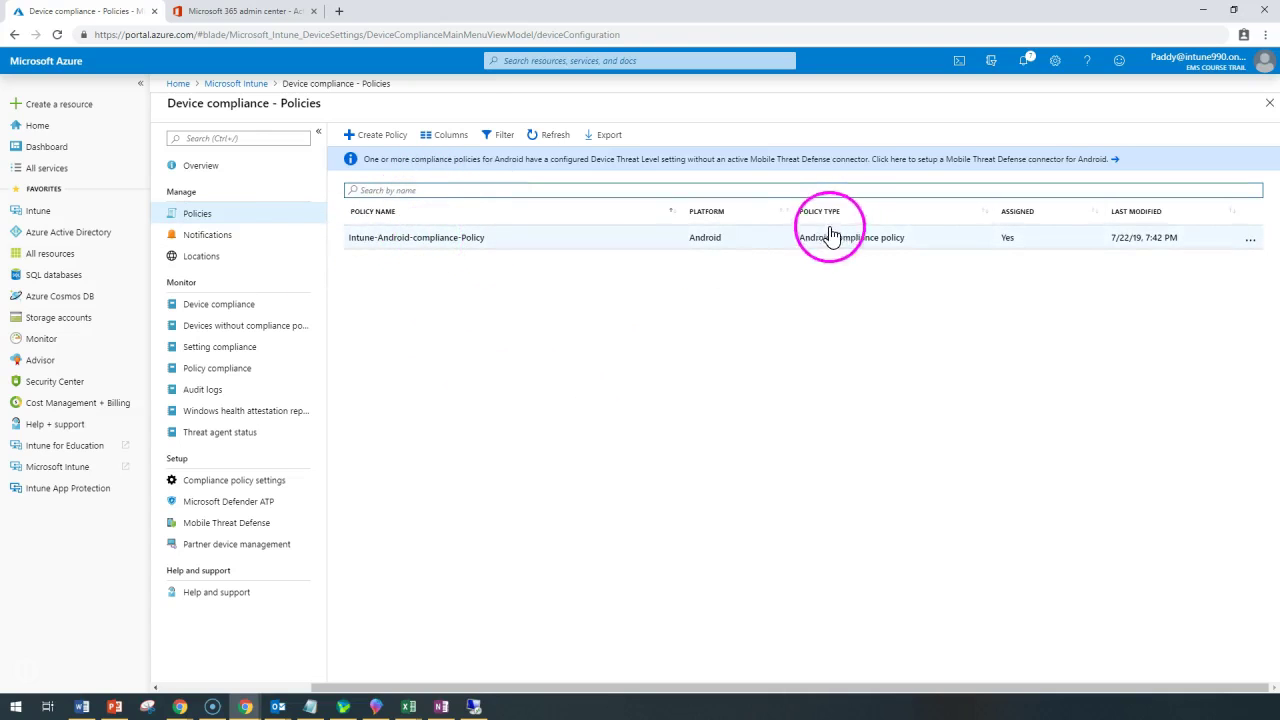
pyautogui.click(443, 191)
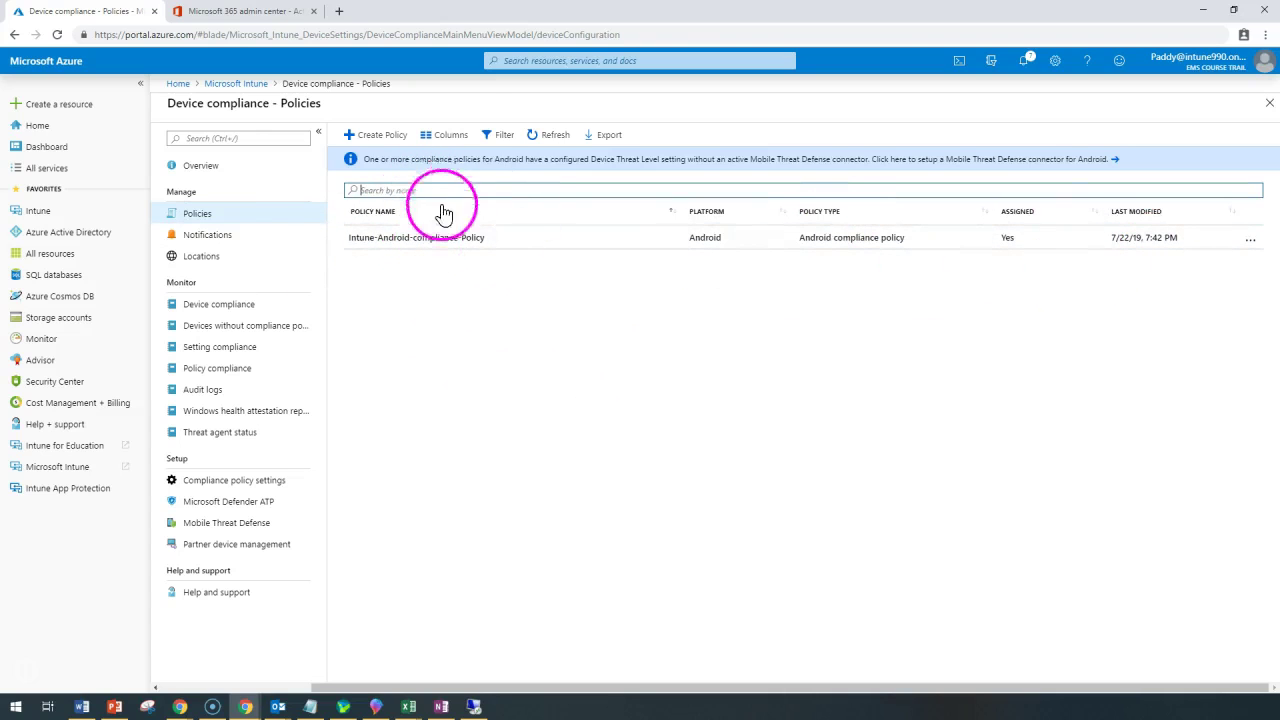
pyautogui.click(452, 257)
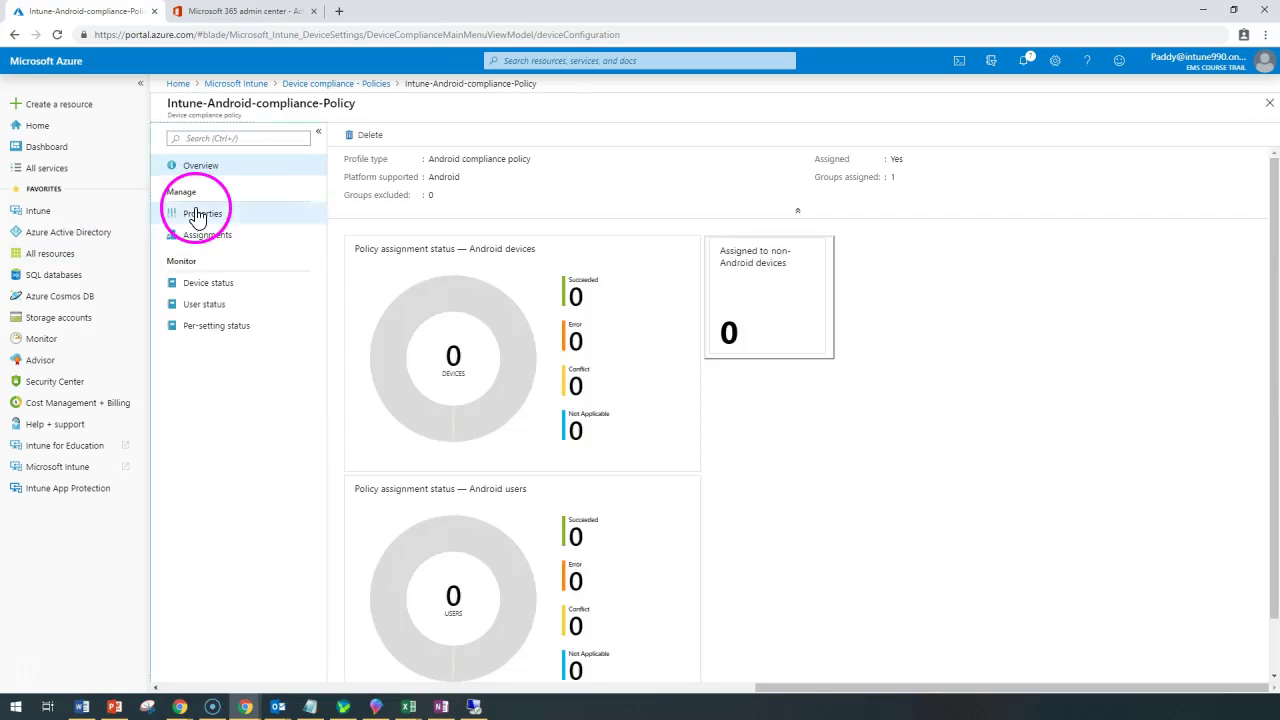
pyautogui.click(197, 215)
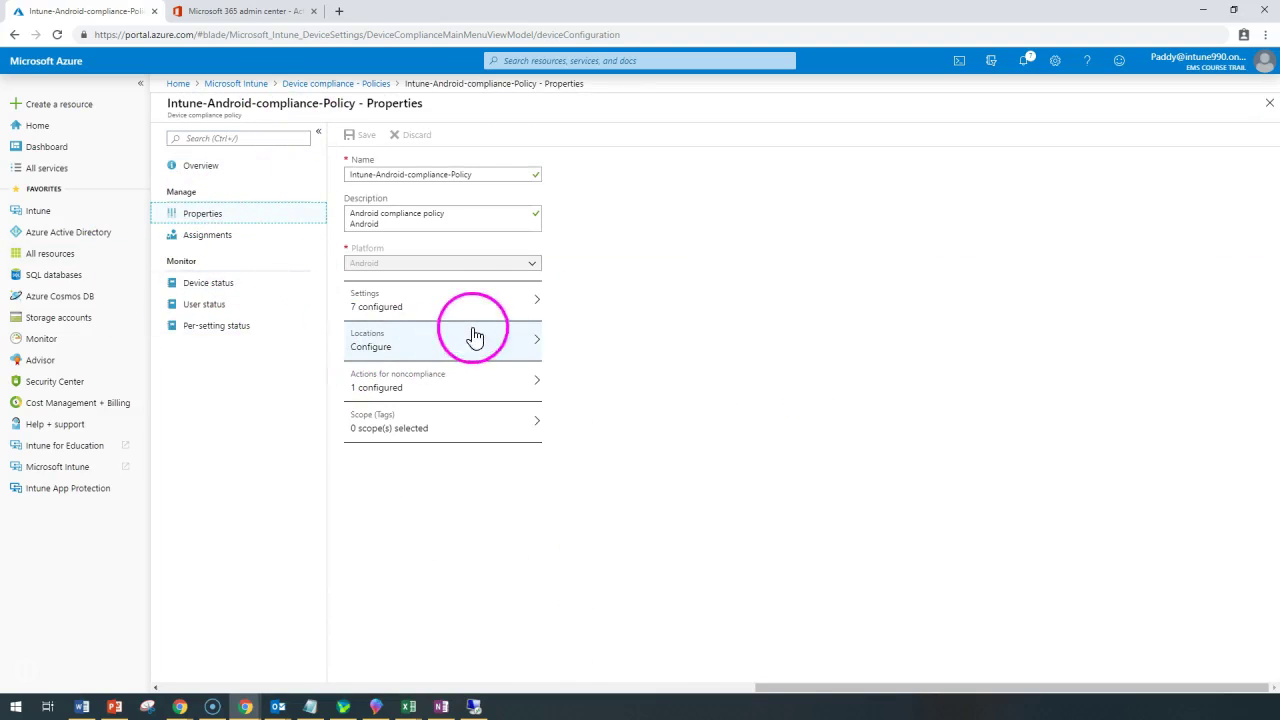
pyautogui.click(443, 302)
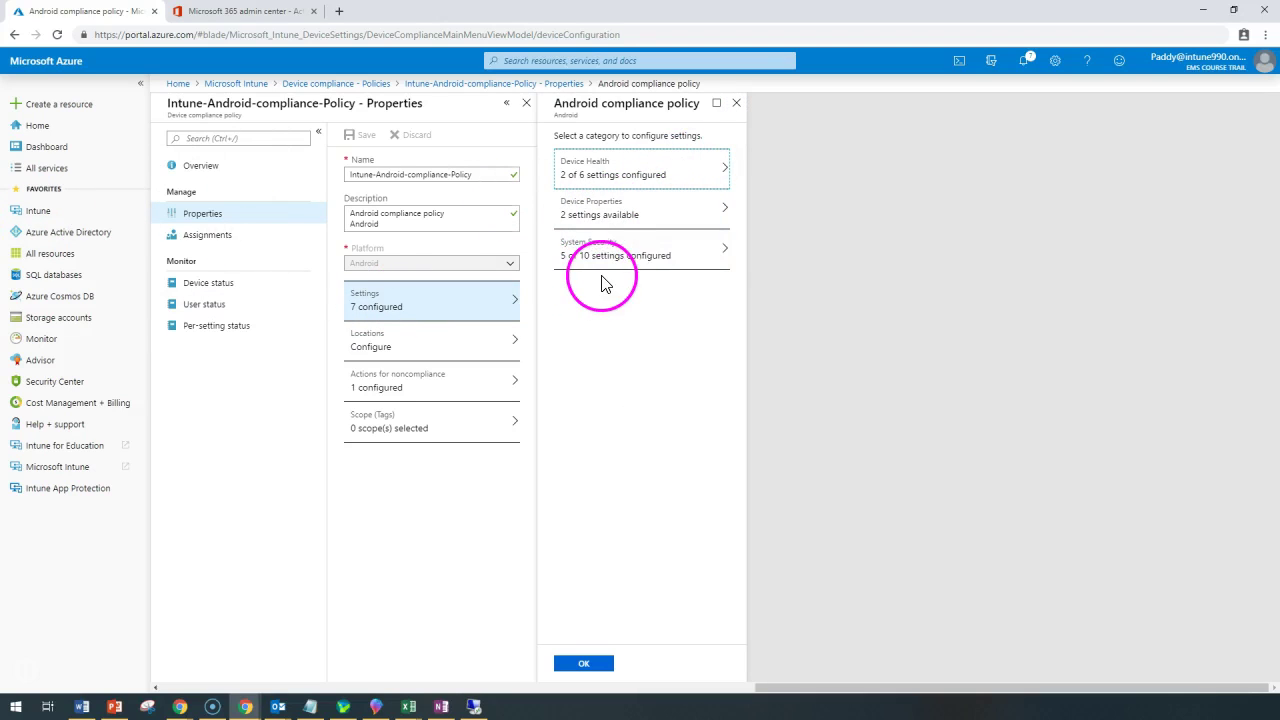
# Step: In System Security, set Require password to unlock mobile devices to Require, then save the policy
pyautogui.click(640, 257)
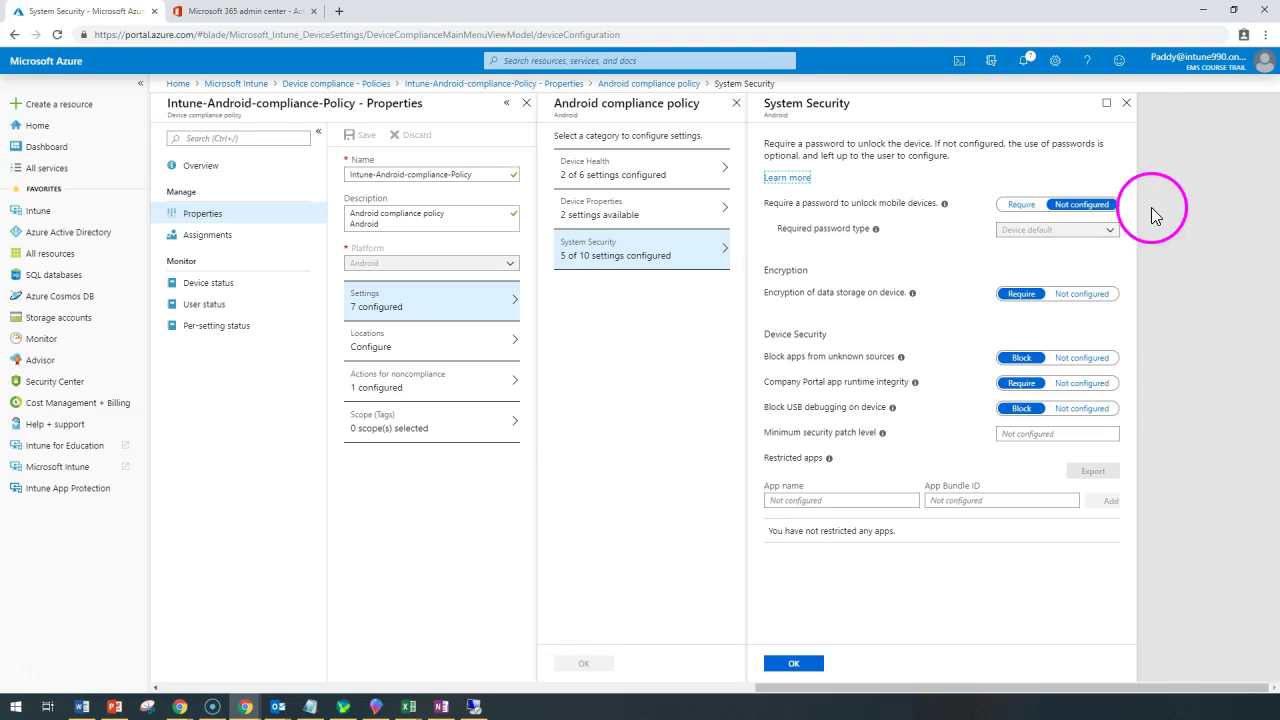
pyautogui.click(1025, 205)
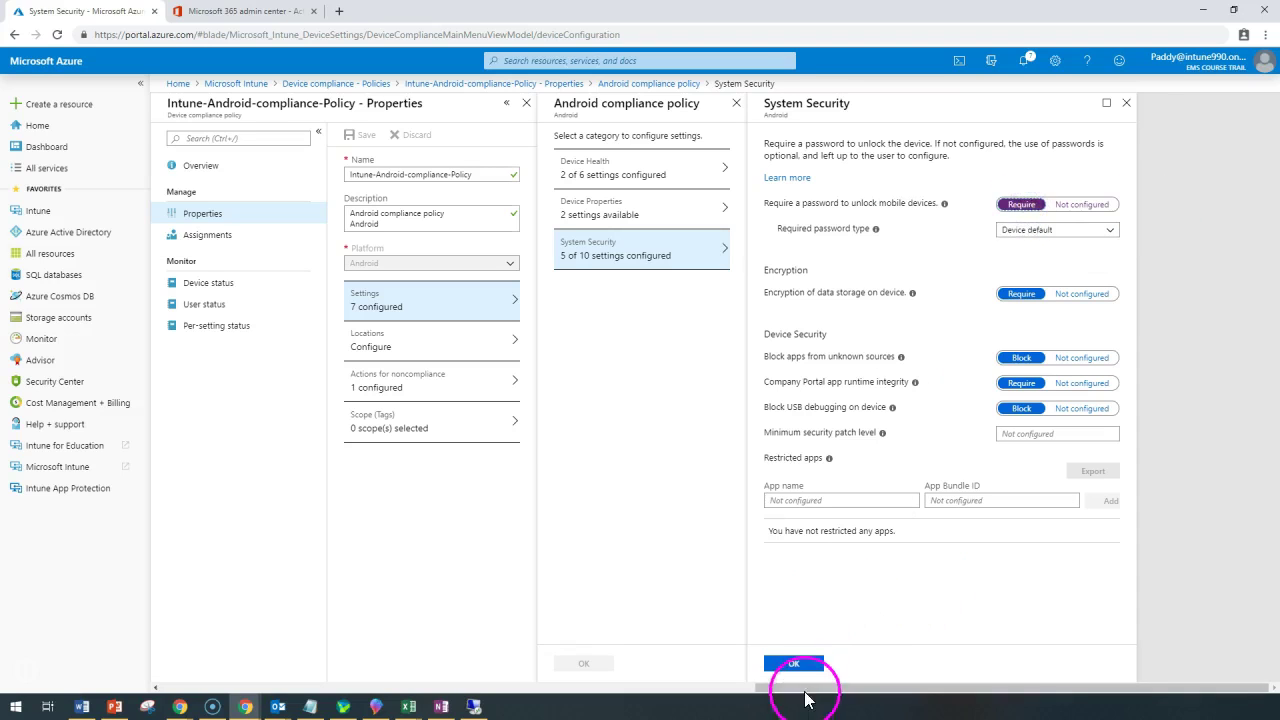
pyautogui.click(800, 665)
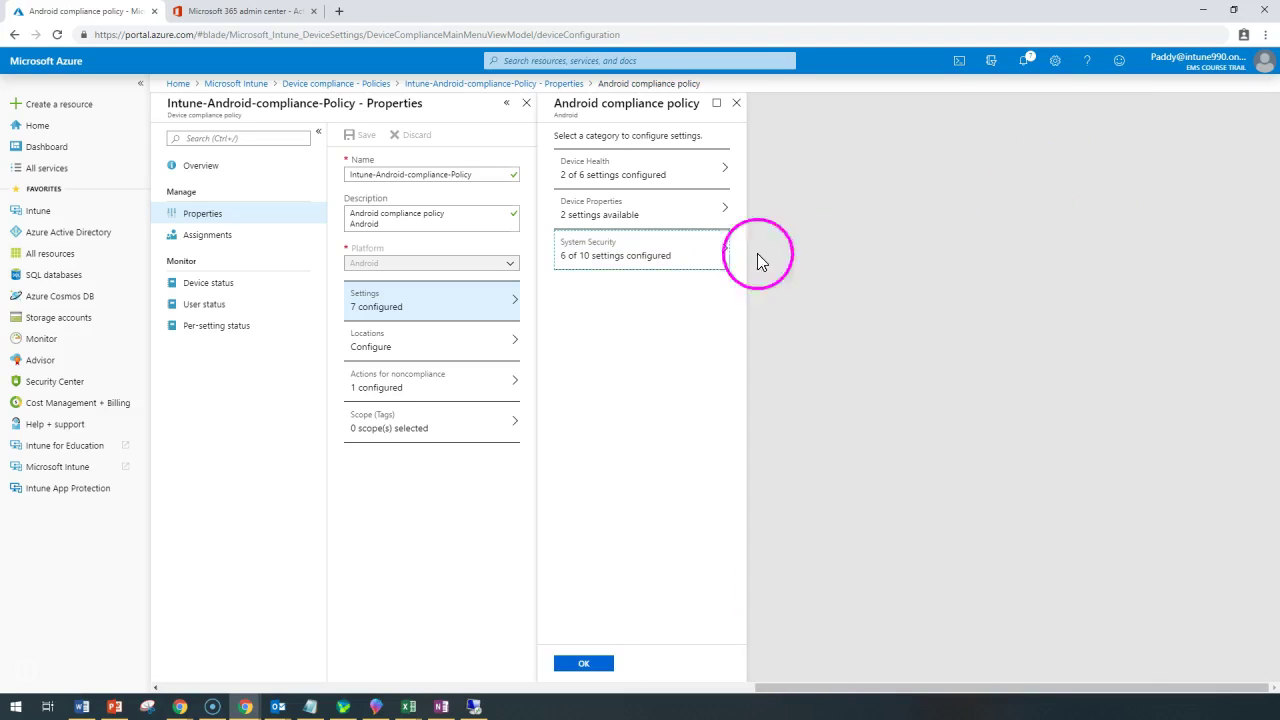
pyautogui.click(584, 664)
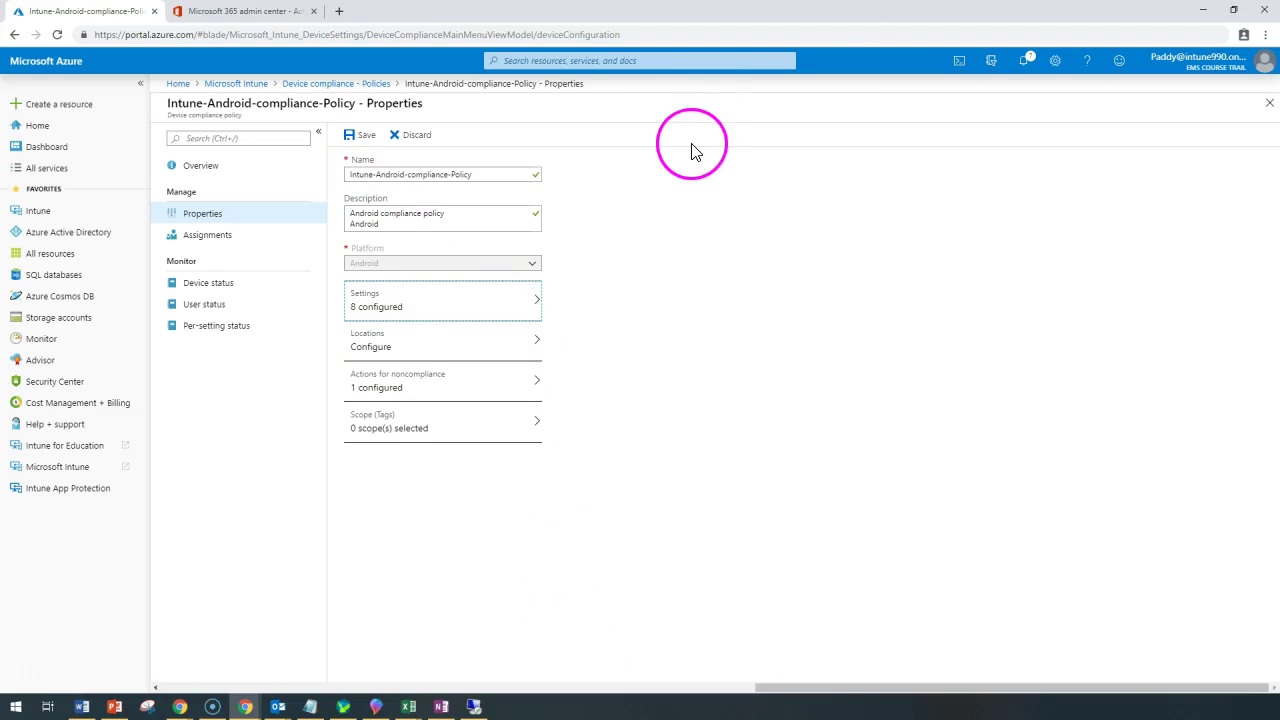
pyautogui.click(359, 136)
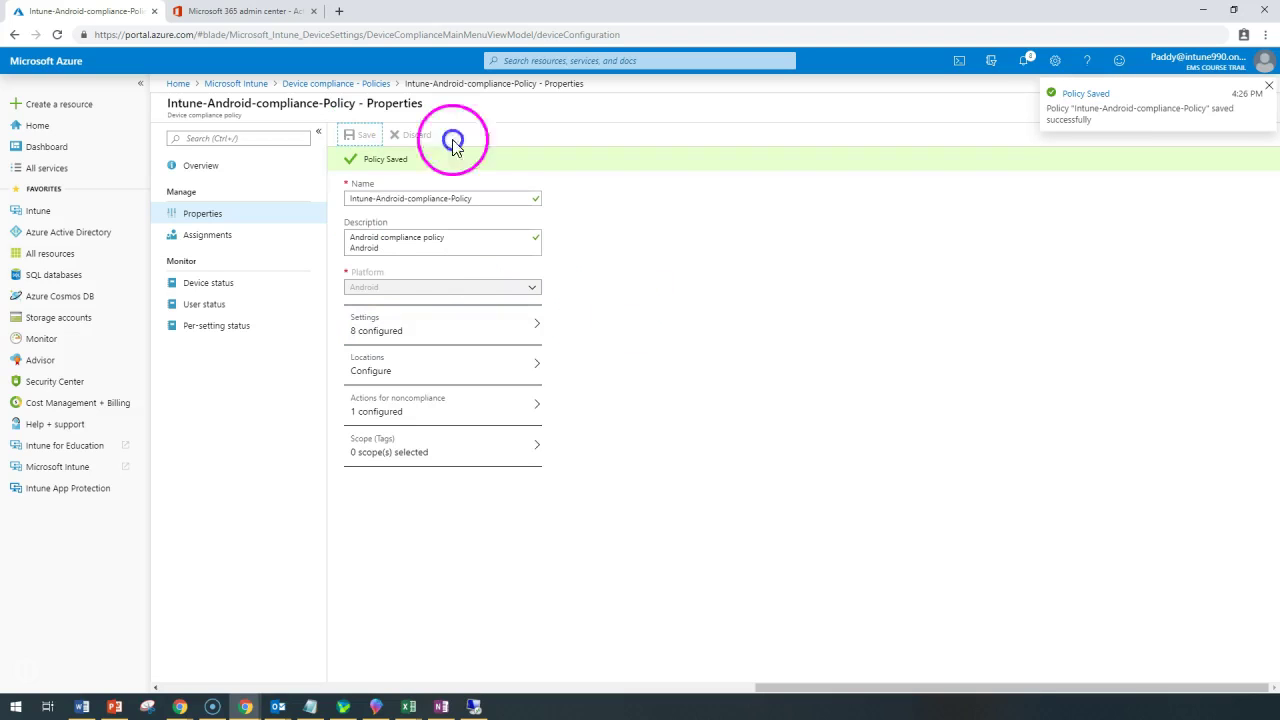
pyautogui.click(228, 218)
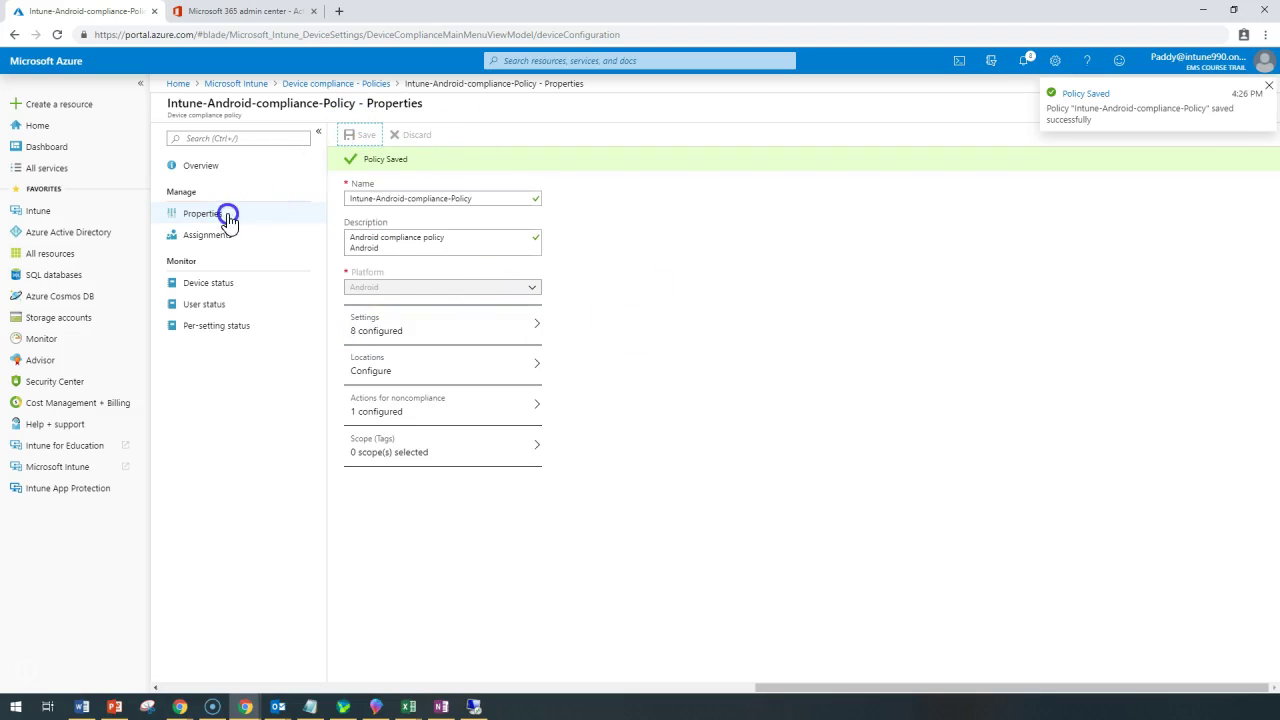
# Step: Go from Device compliance Policies to Notifications and start a new notification template
pyautogui.click(352, 90)
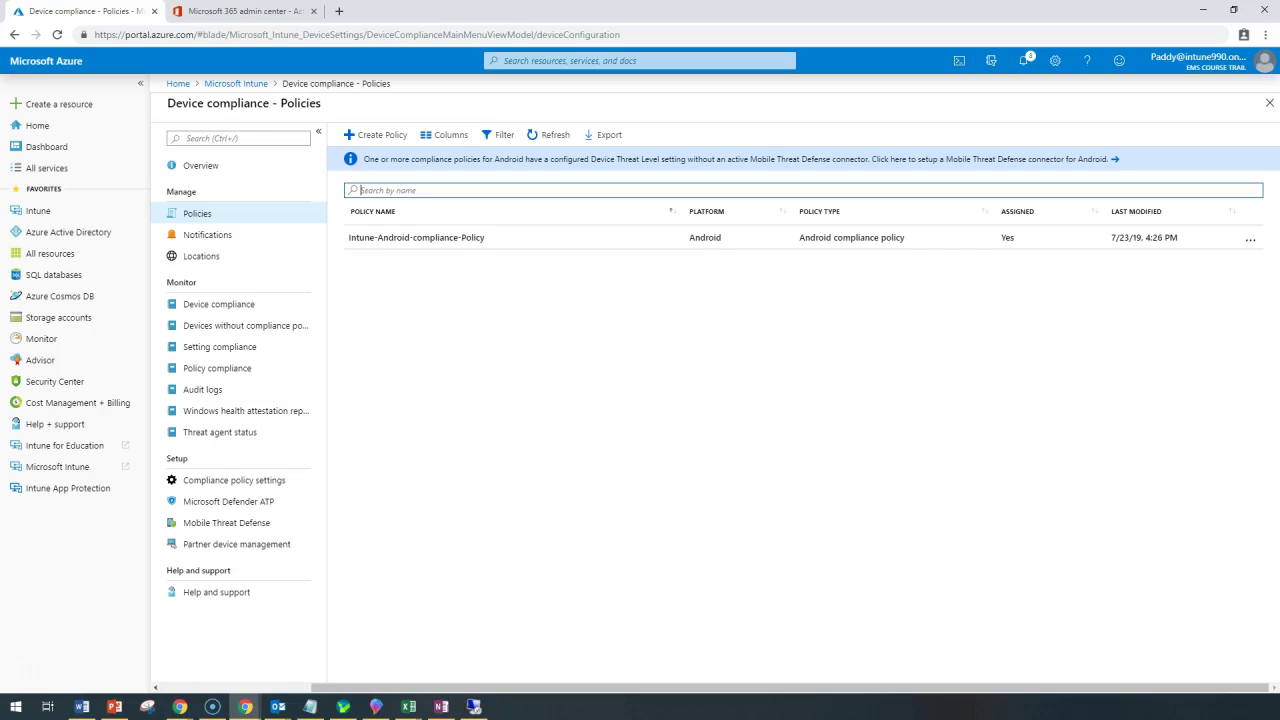
pyautogui.click(208, 238)
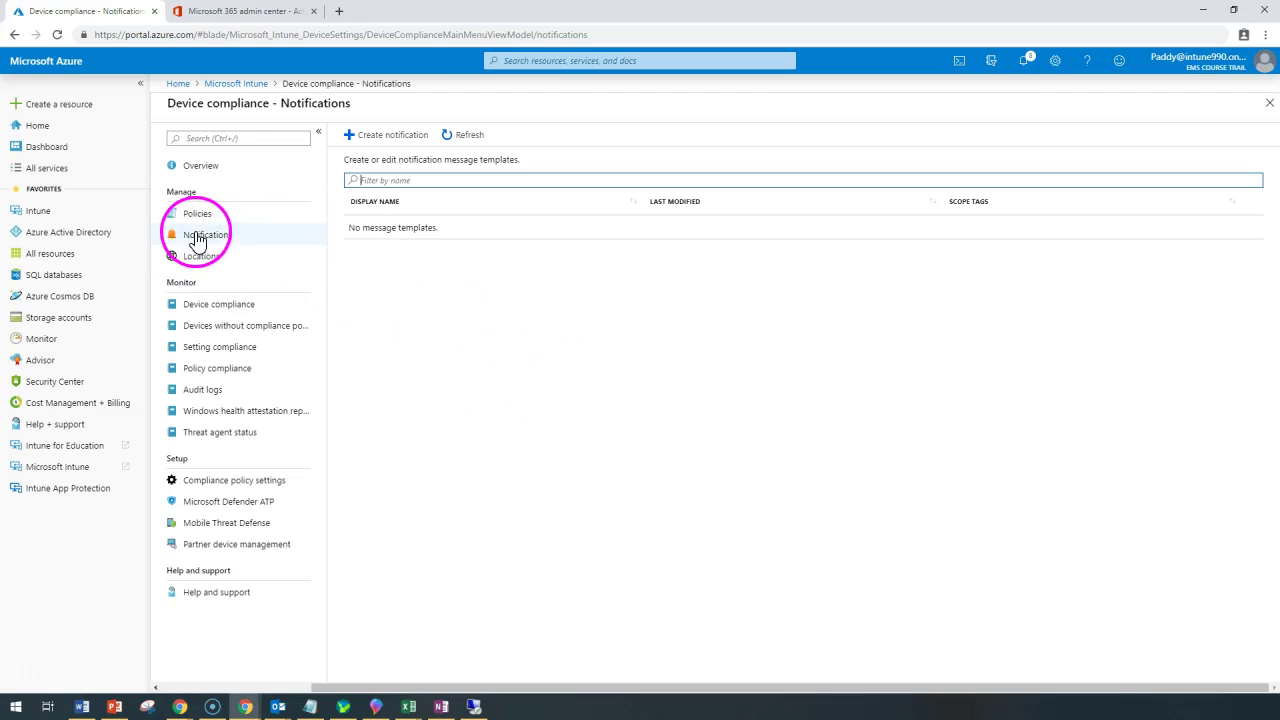
pyautogui.click(405, 136)
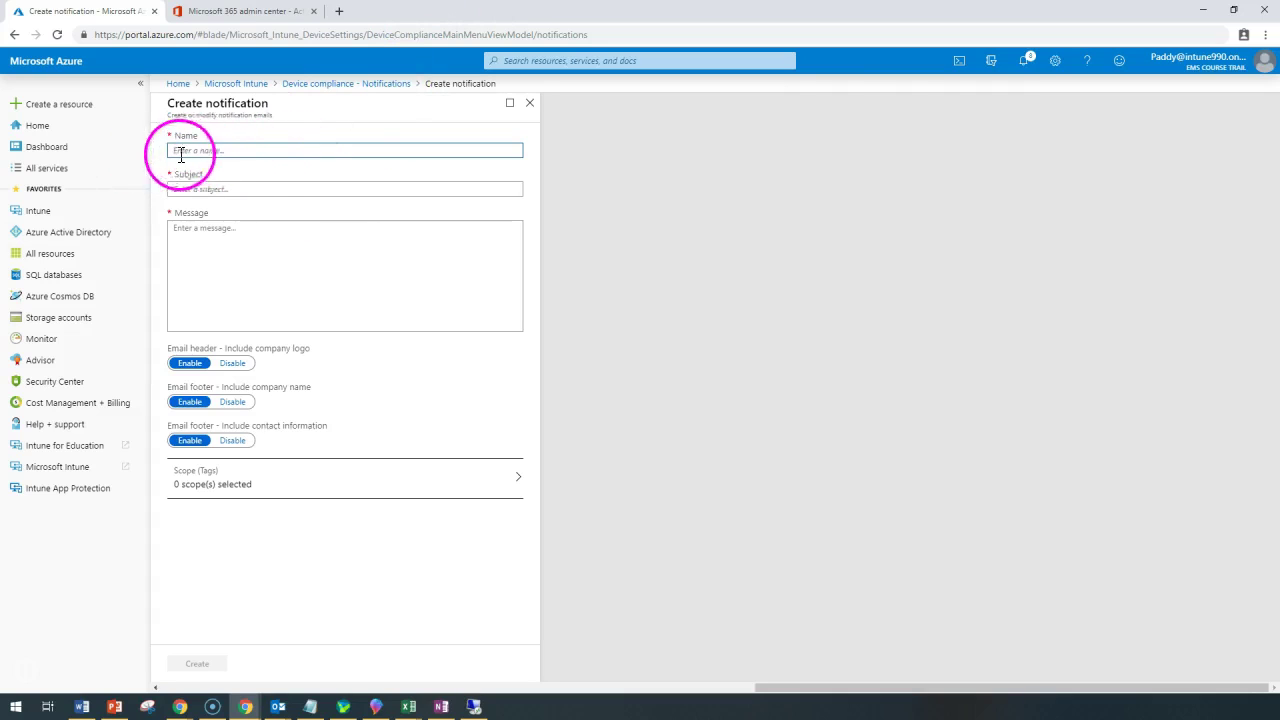
# Step: Create the 'Hello Team' template with subject 'Device is not compliant' and a blank line before Regards
pyautogui.click(273, 195)
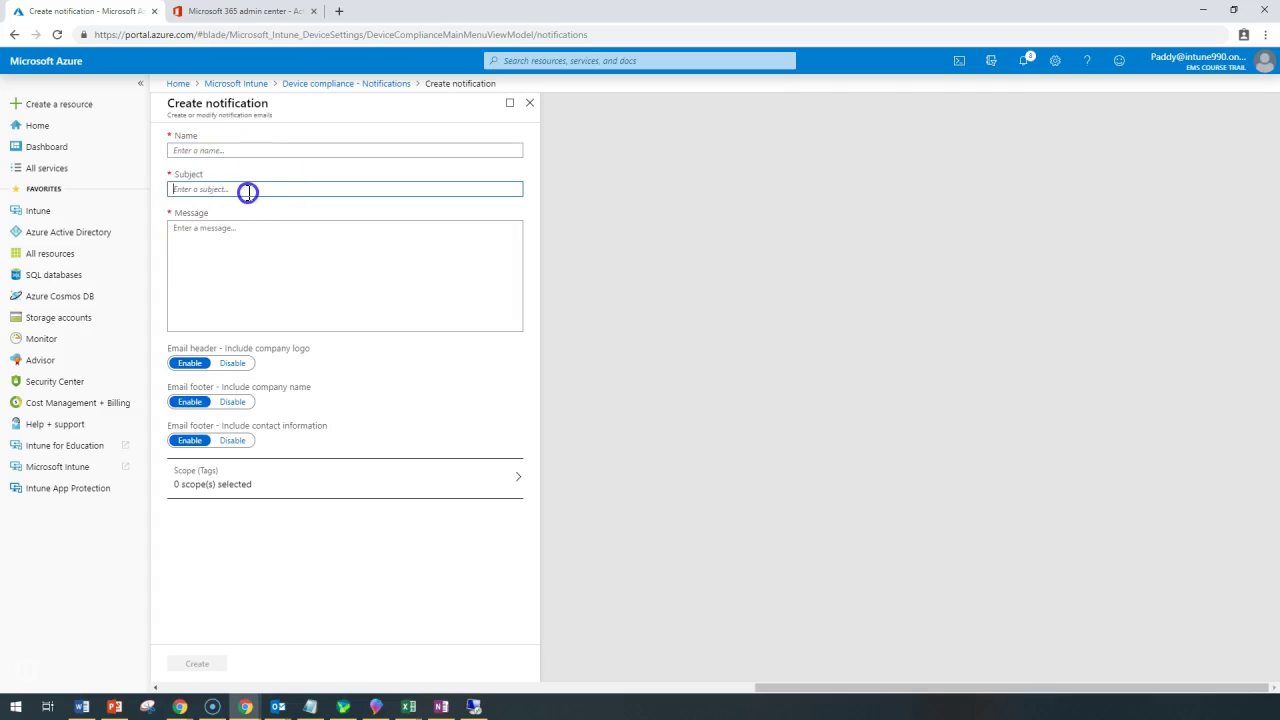
pyautogui.click(221, 250)
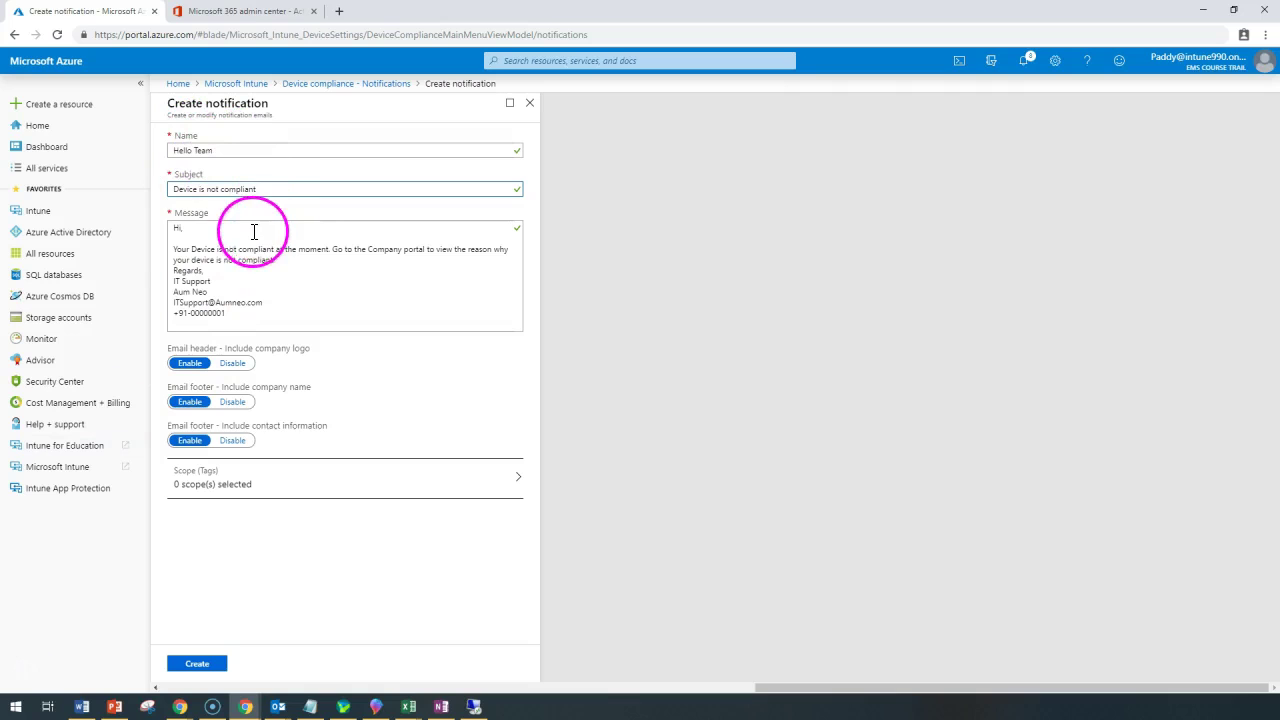
pyautogui.click(178, 238)
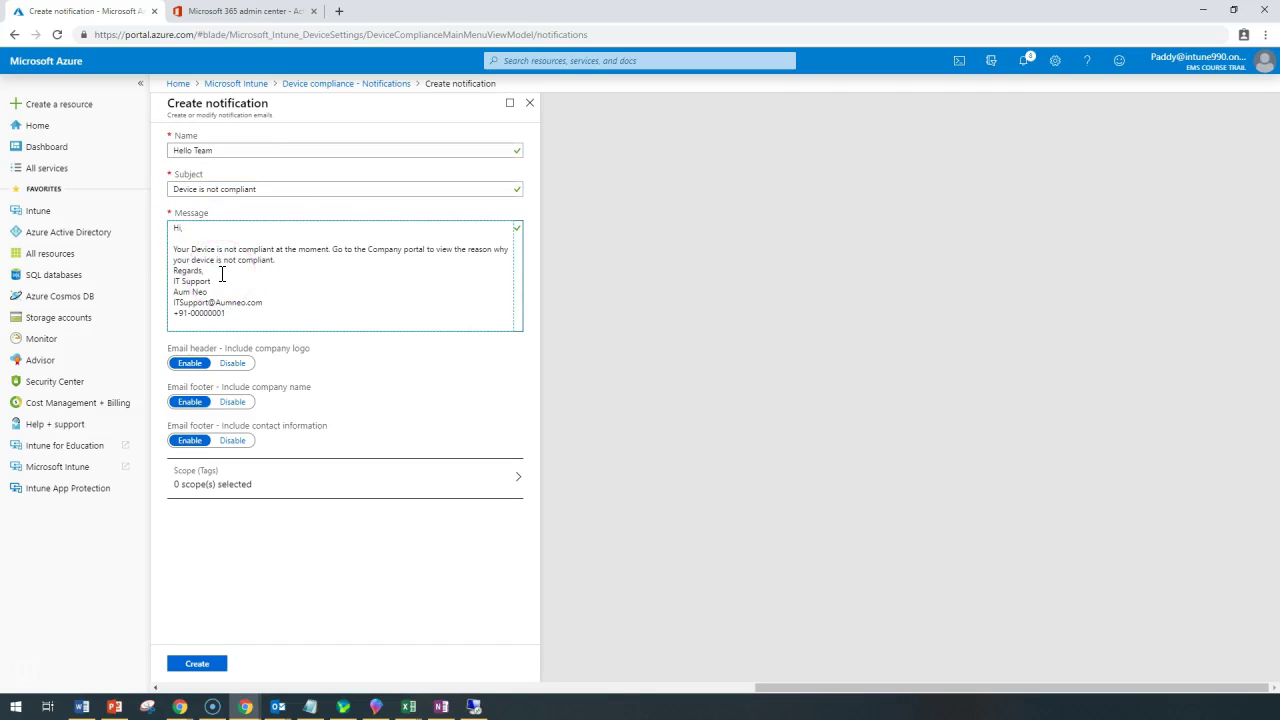
pyautogui.press('Return')
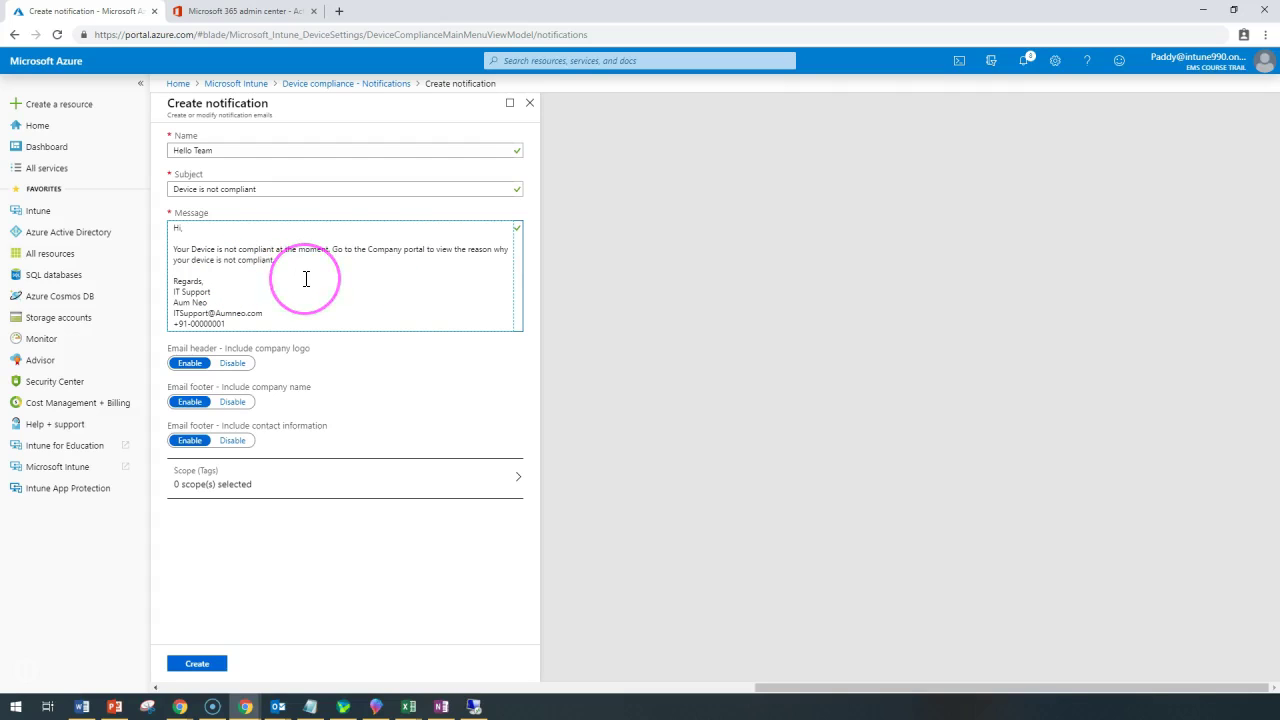
pyautogui.click(200, 666)
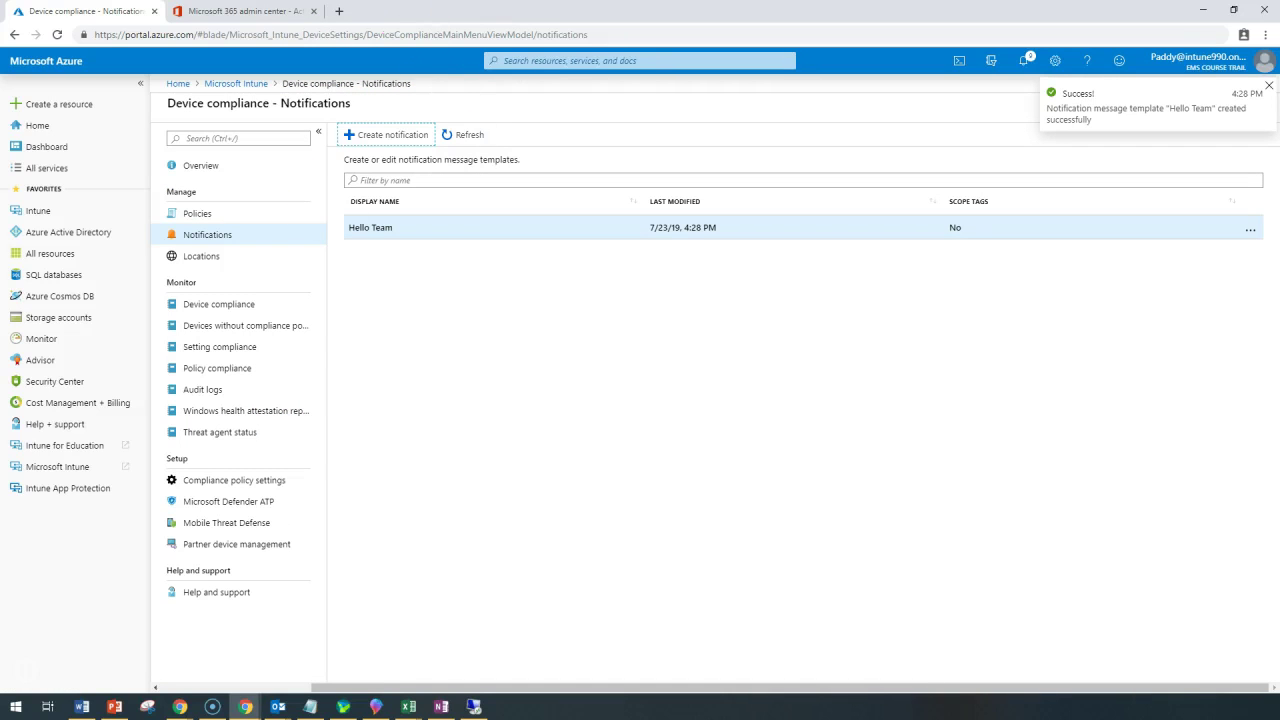
# Step: Open the Android policy's Actions for noncompliance, showing Mark device noncompliant set to Immediately
pyautogui.click(221, 212)
pyautogui.click(351, 300)
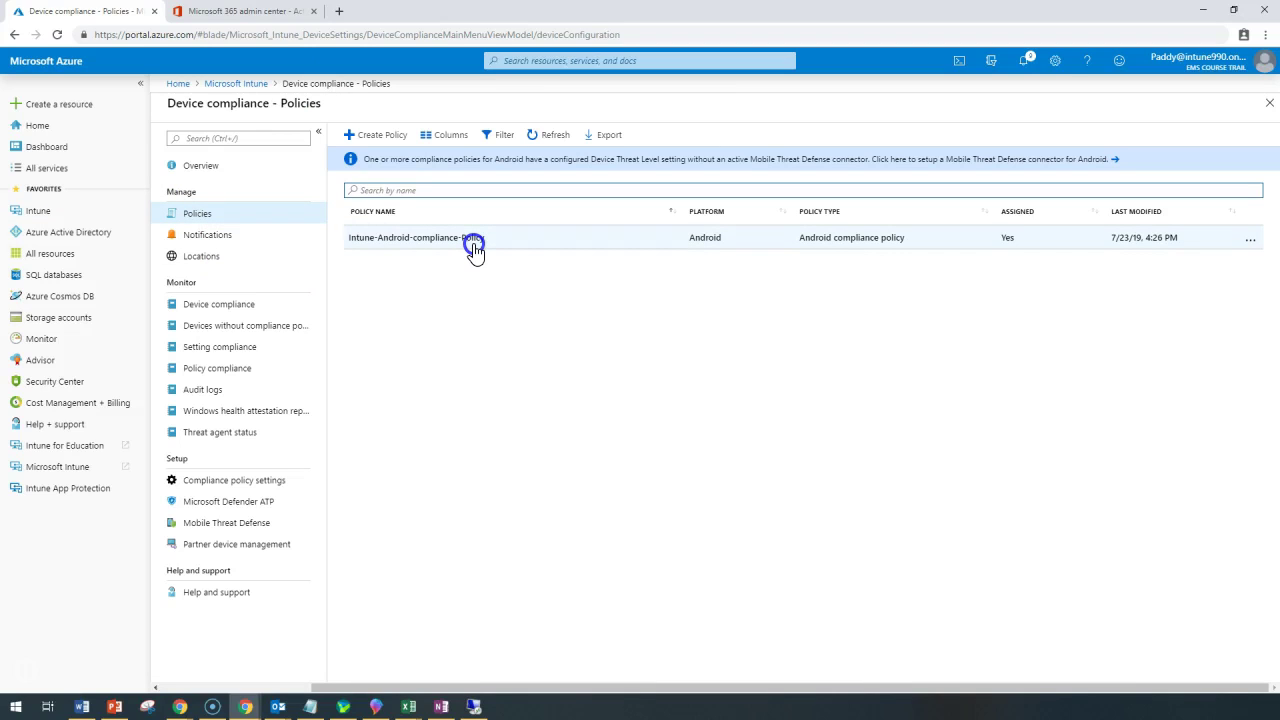
pyautogui.click(474, 246)
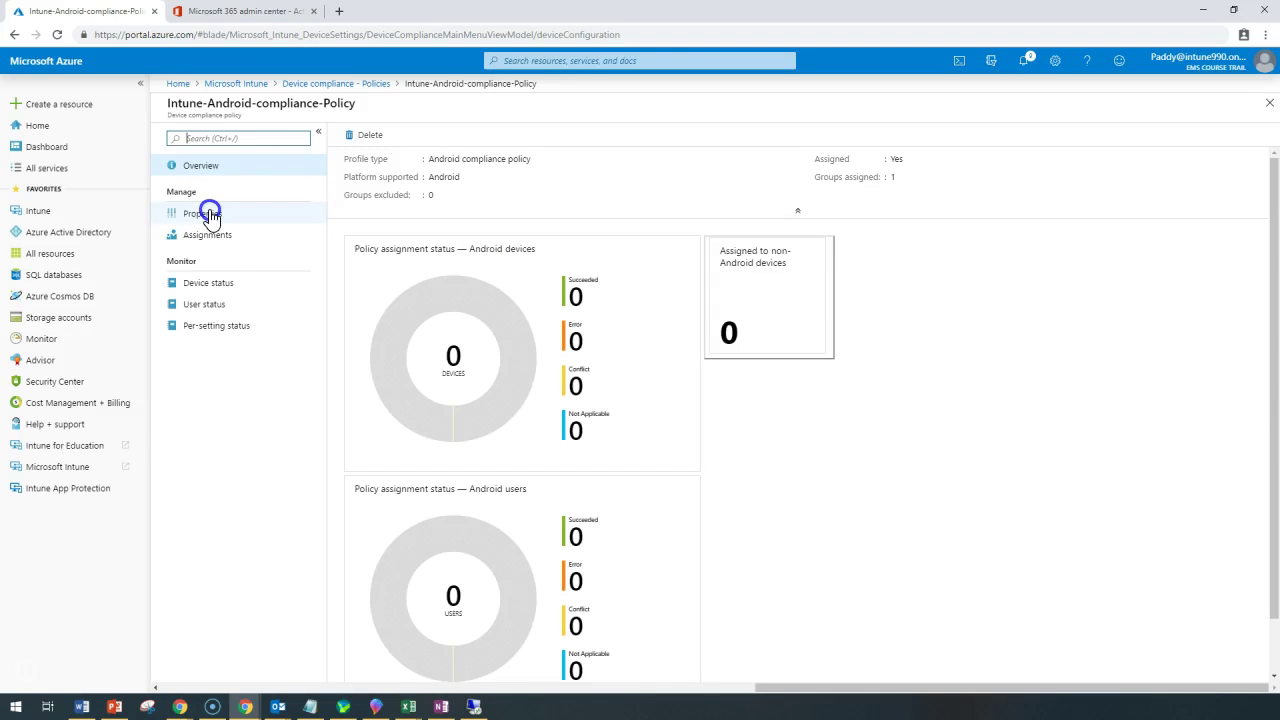
pyautogui.click(205, 213)
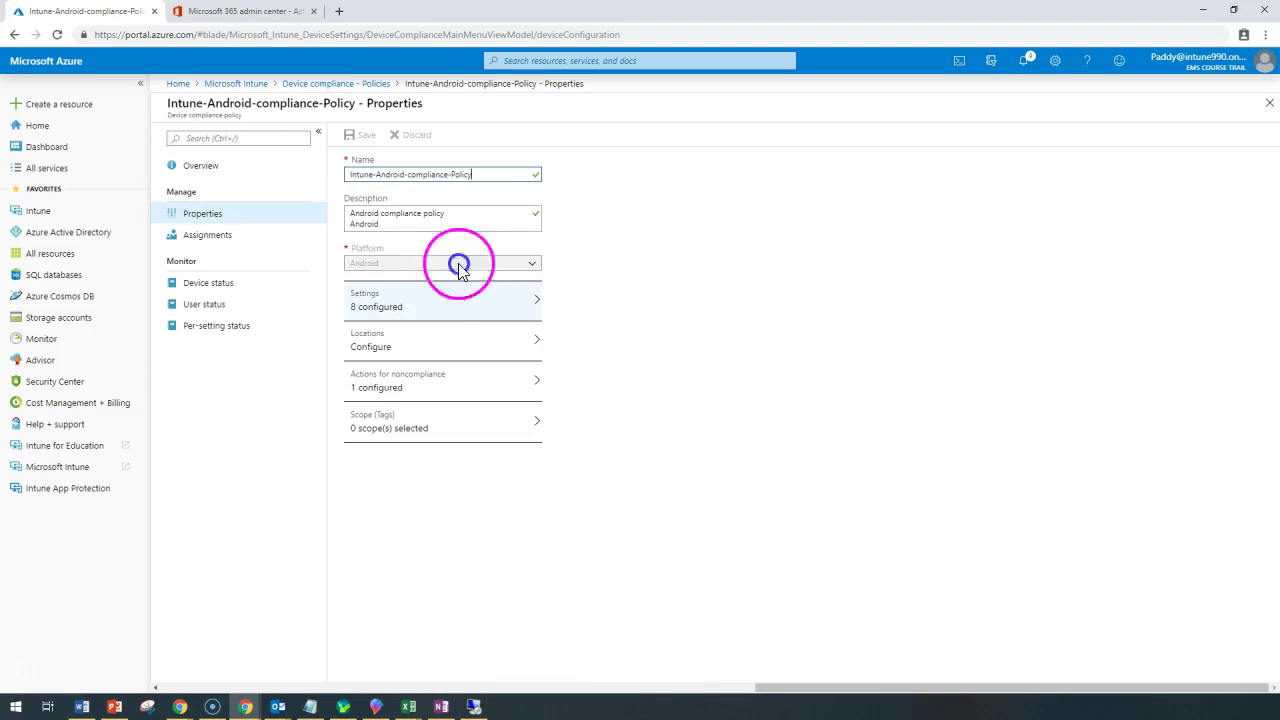
pyautogui.click(380, 388)
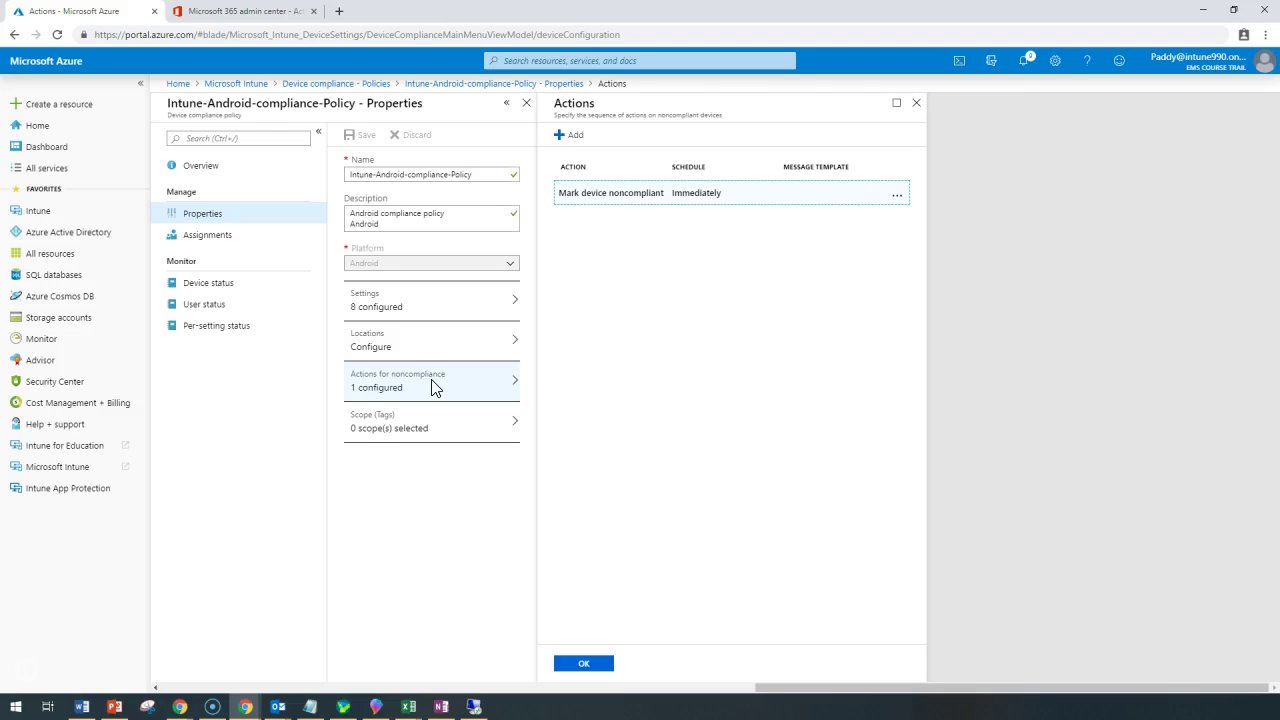
pyautogui.click(432, 387)
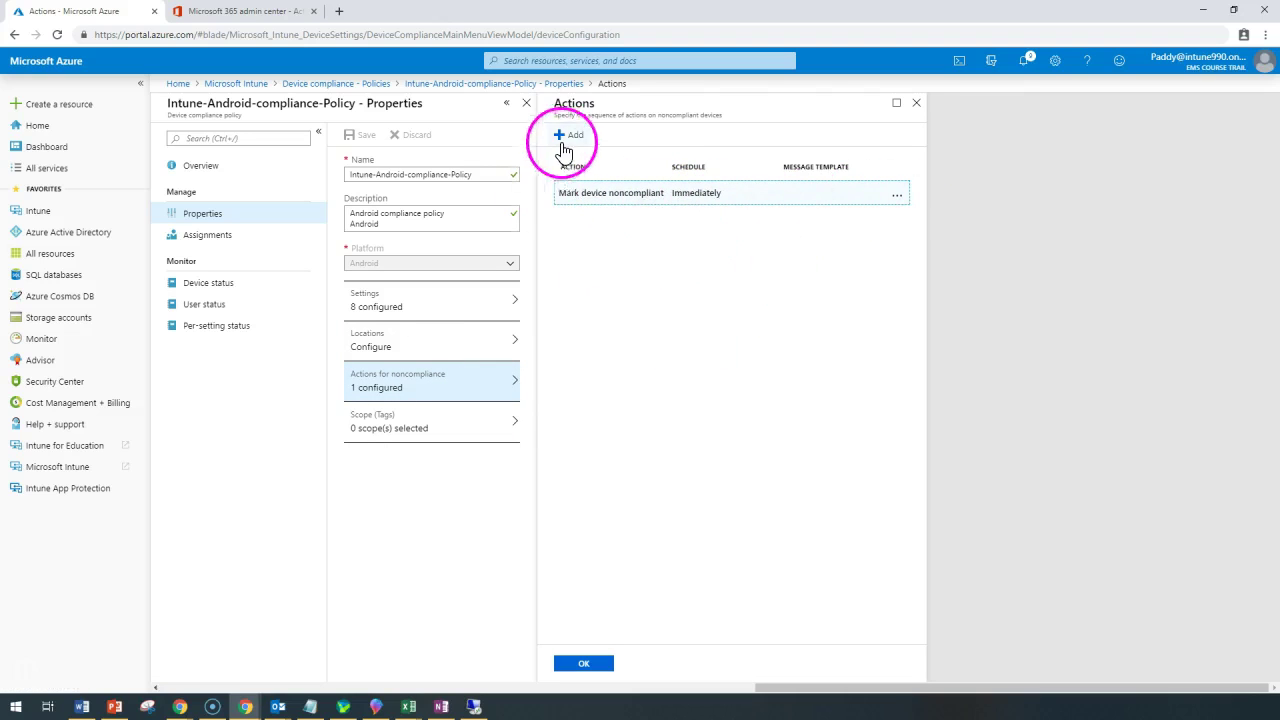
# Step: Add a new noncompliance action set to Send email to end user
pyautogui.click(566, 140)
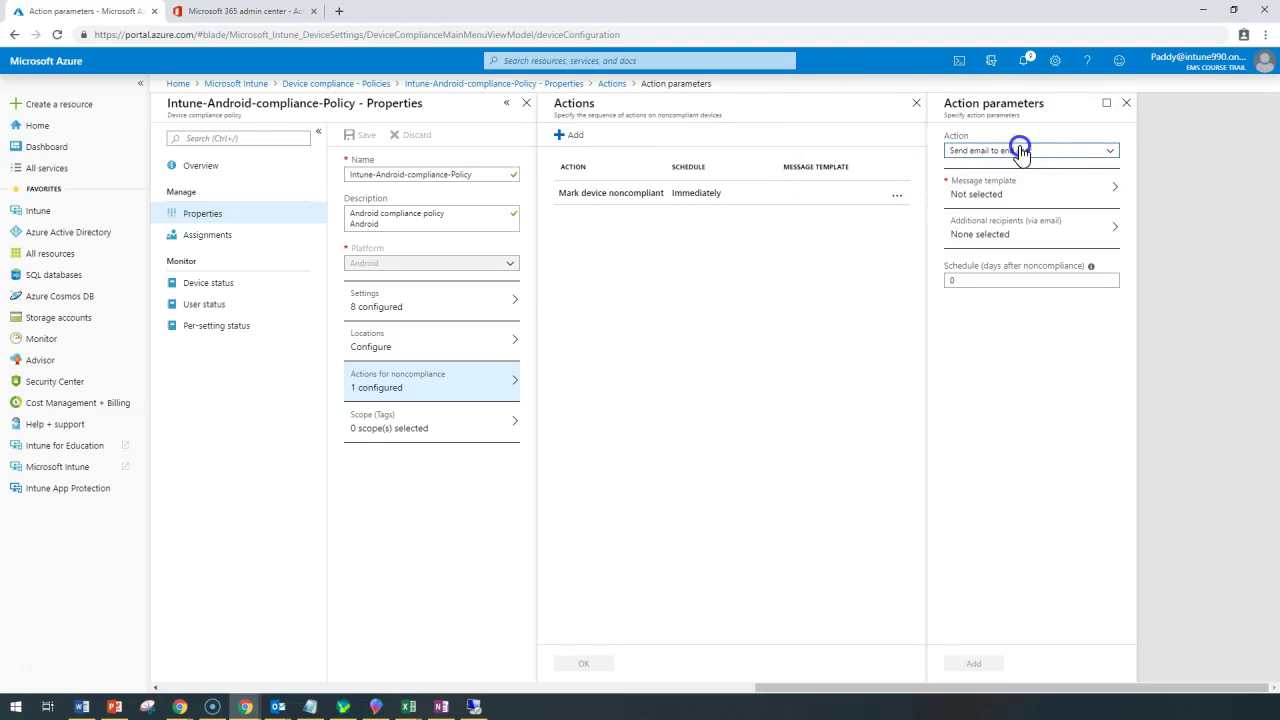
pyautogui.click(1036, 152)
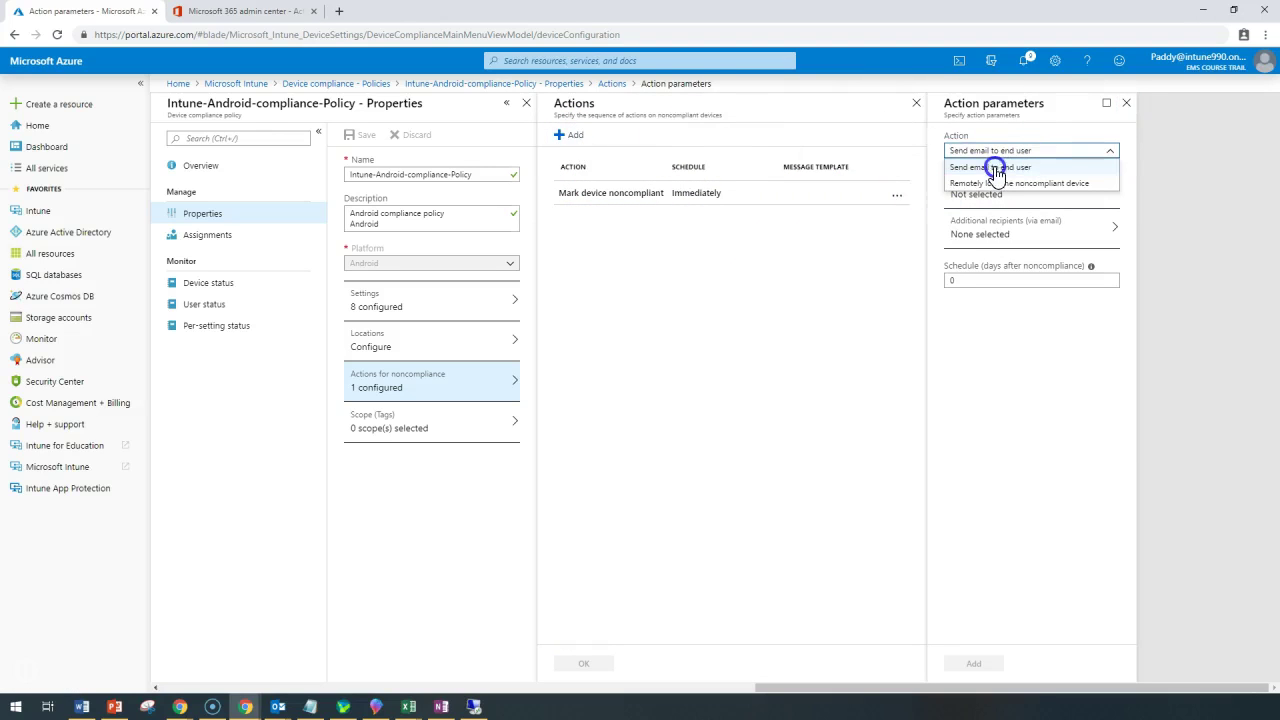
pyautogui.click(1033, 168)
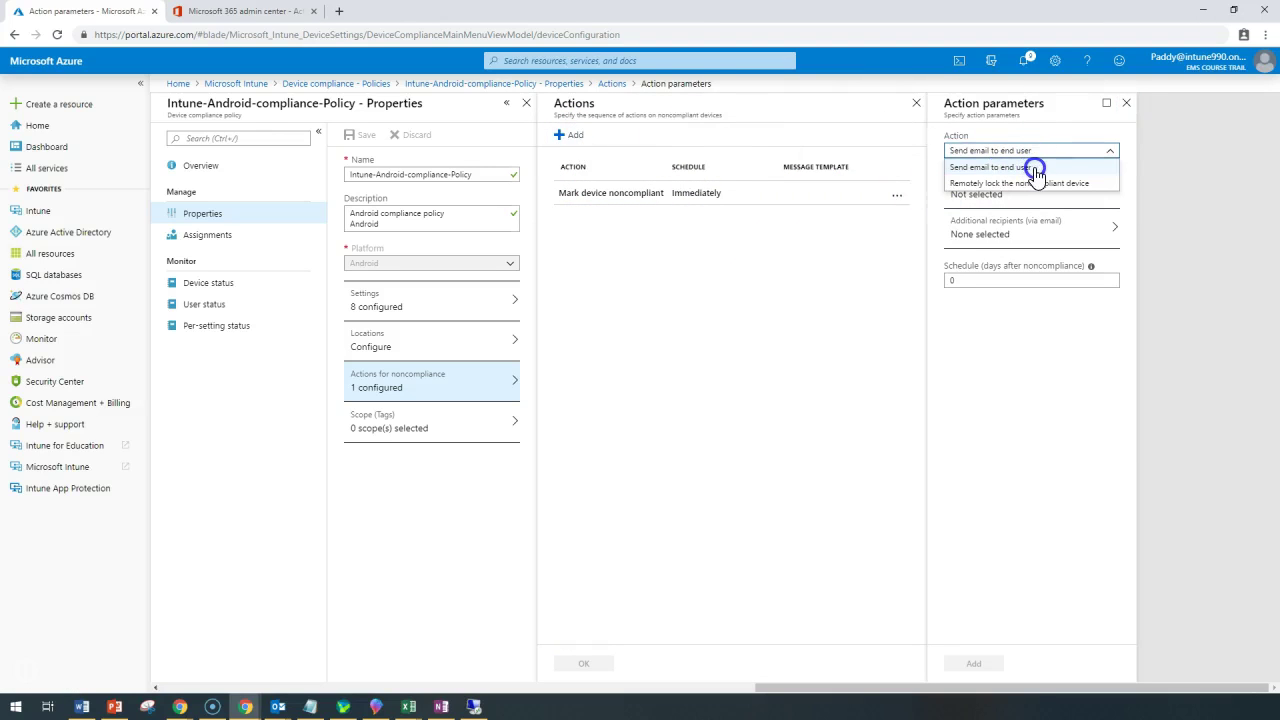
pyautogui.click(970, 170)
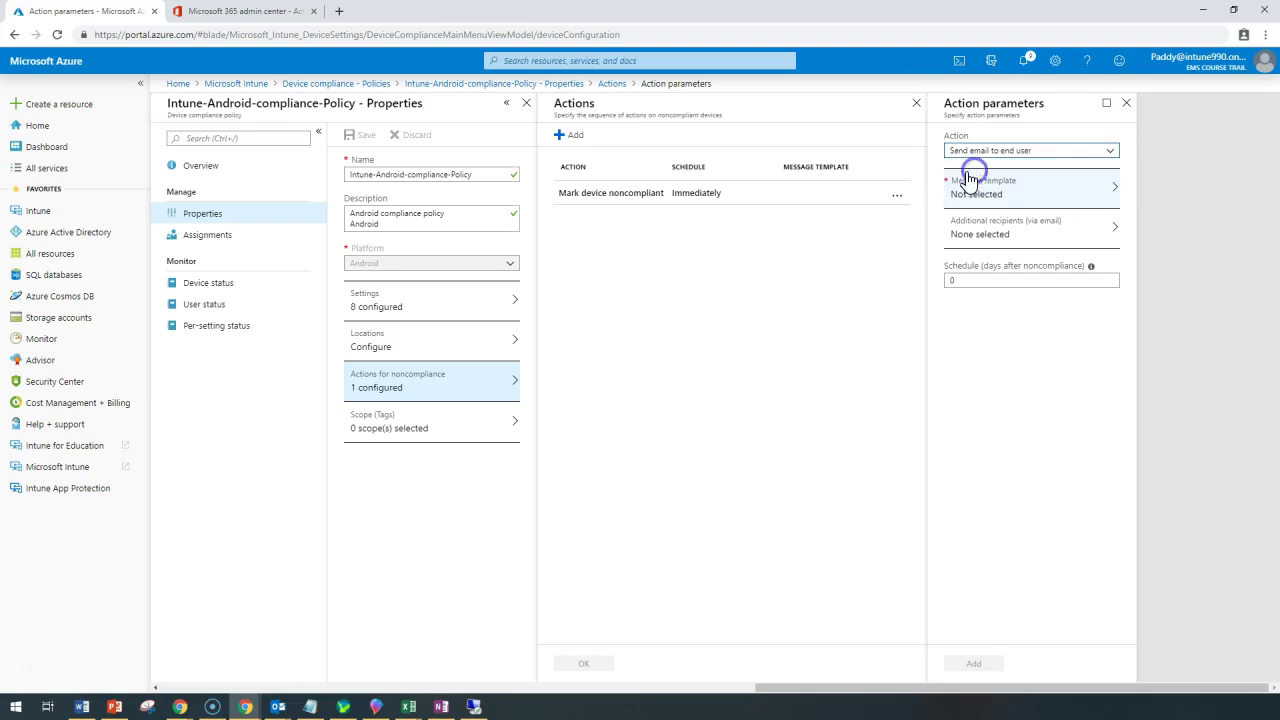
# Step: Choose Hello Team as the message template, open Additional recipients, then go to the admin center
pyautogui.click(1003, 196)
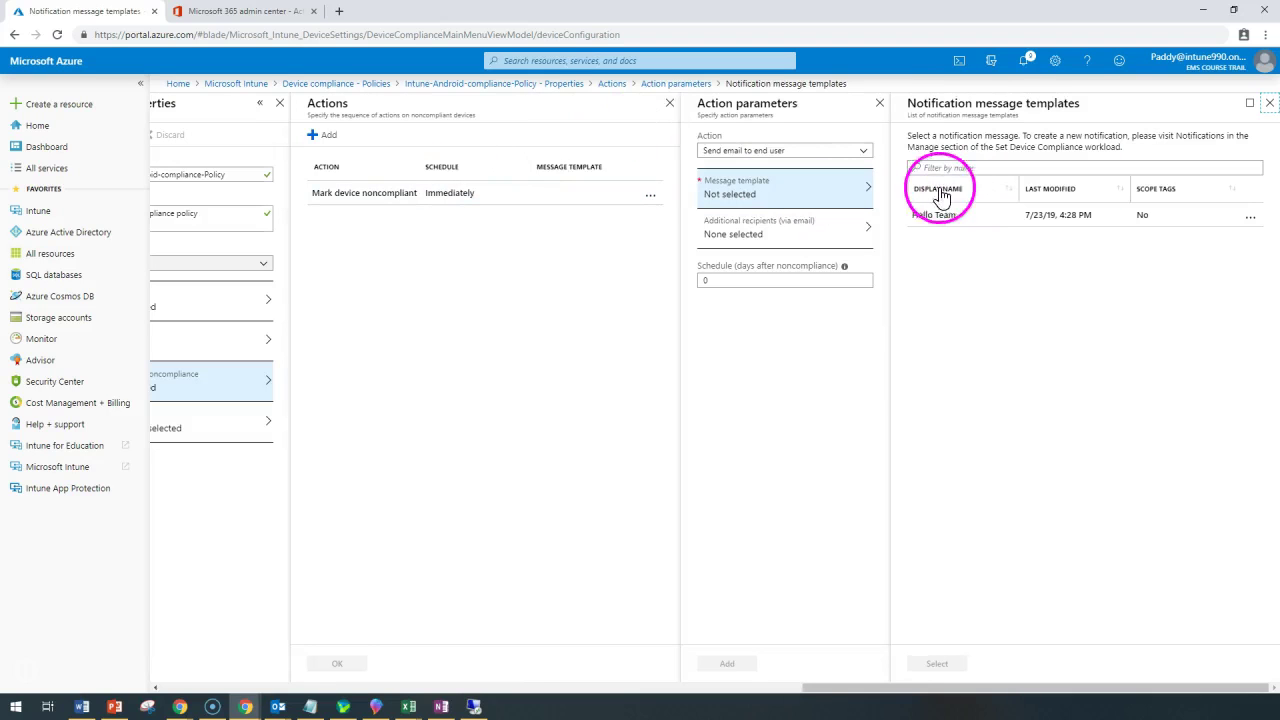
pyautogui.click(1061, 226)
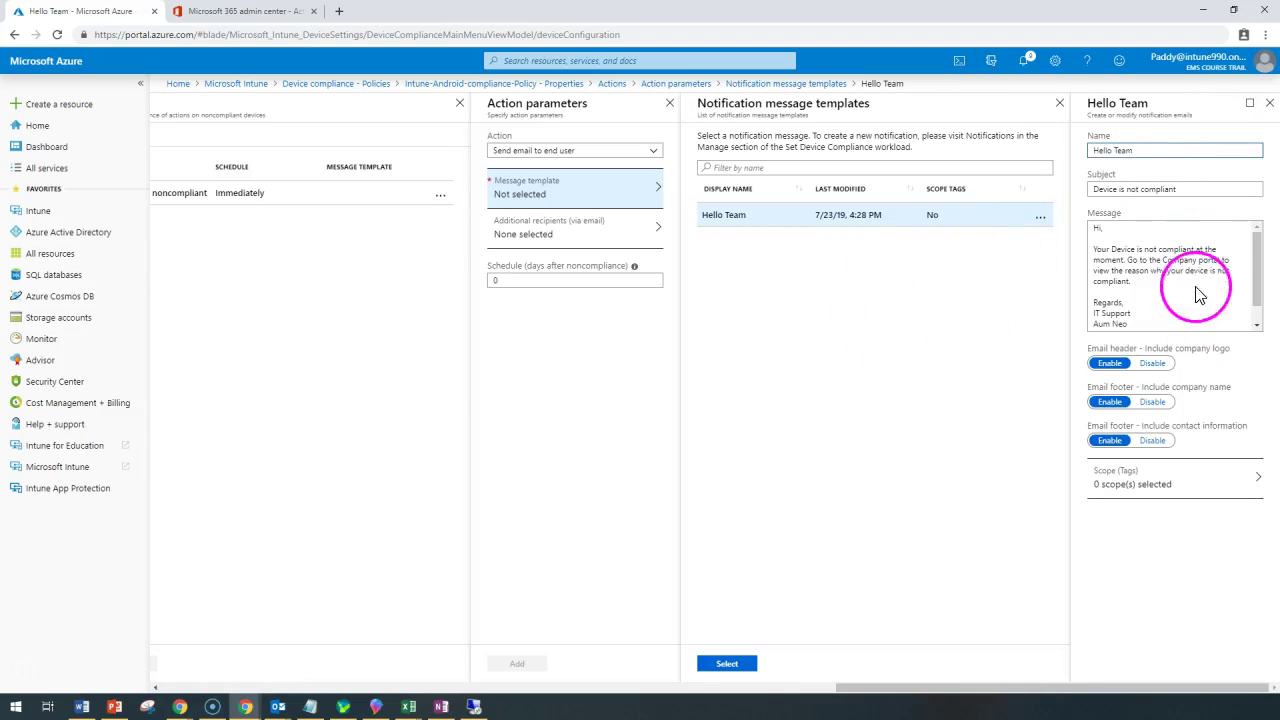
pyautogui.click(1258, 273)
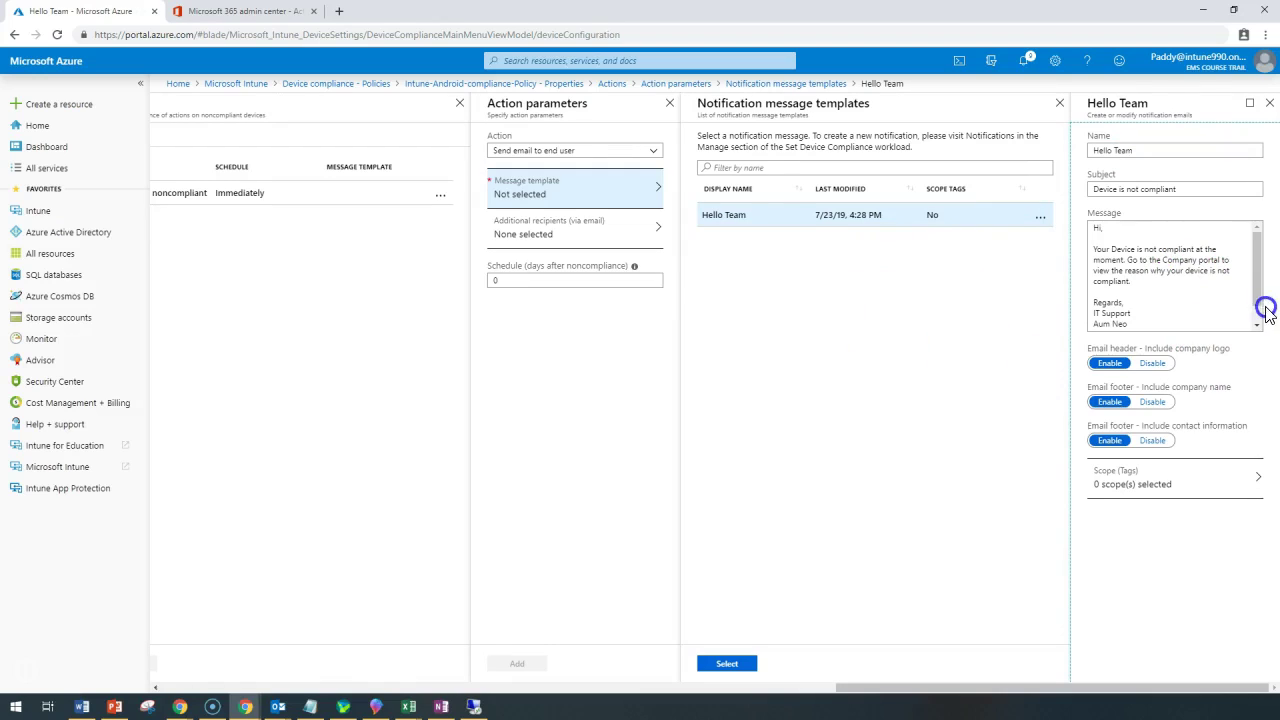
pyautogui.click(758, 223)
pyautogui.click(1088, 603)
pyautogui.click(718, 666)
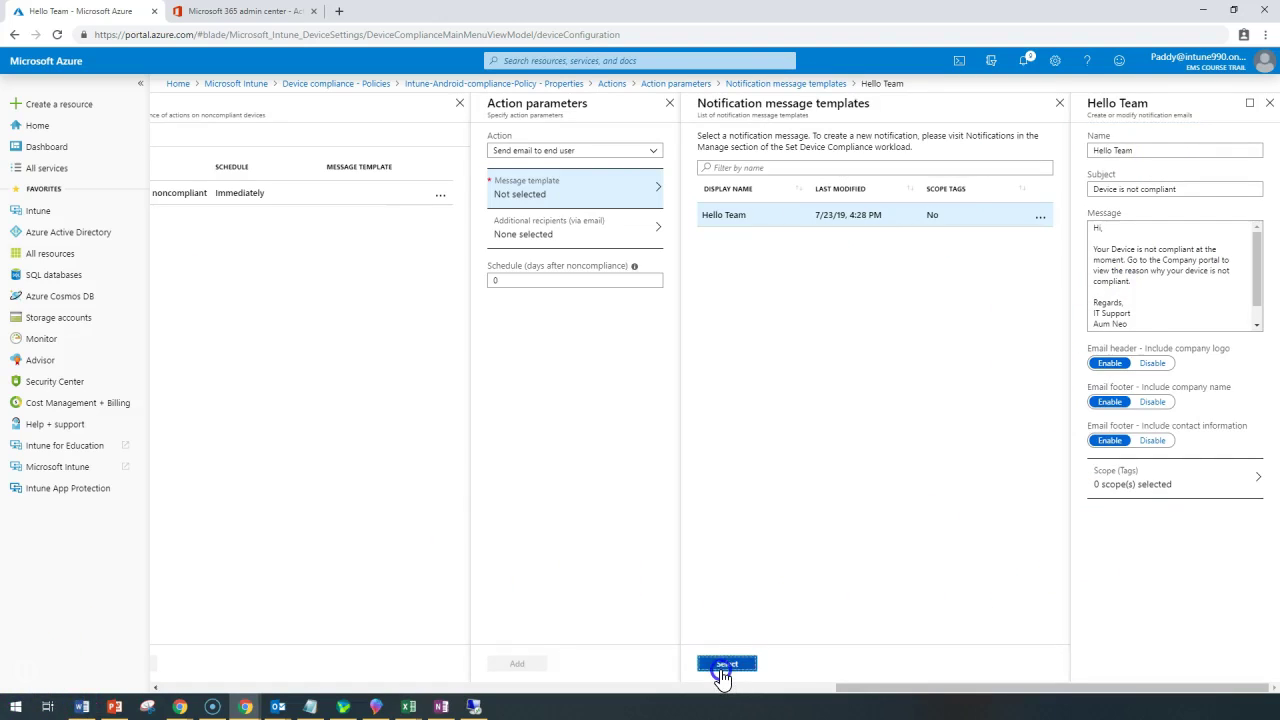
pyautogui.click(1046, 198)
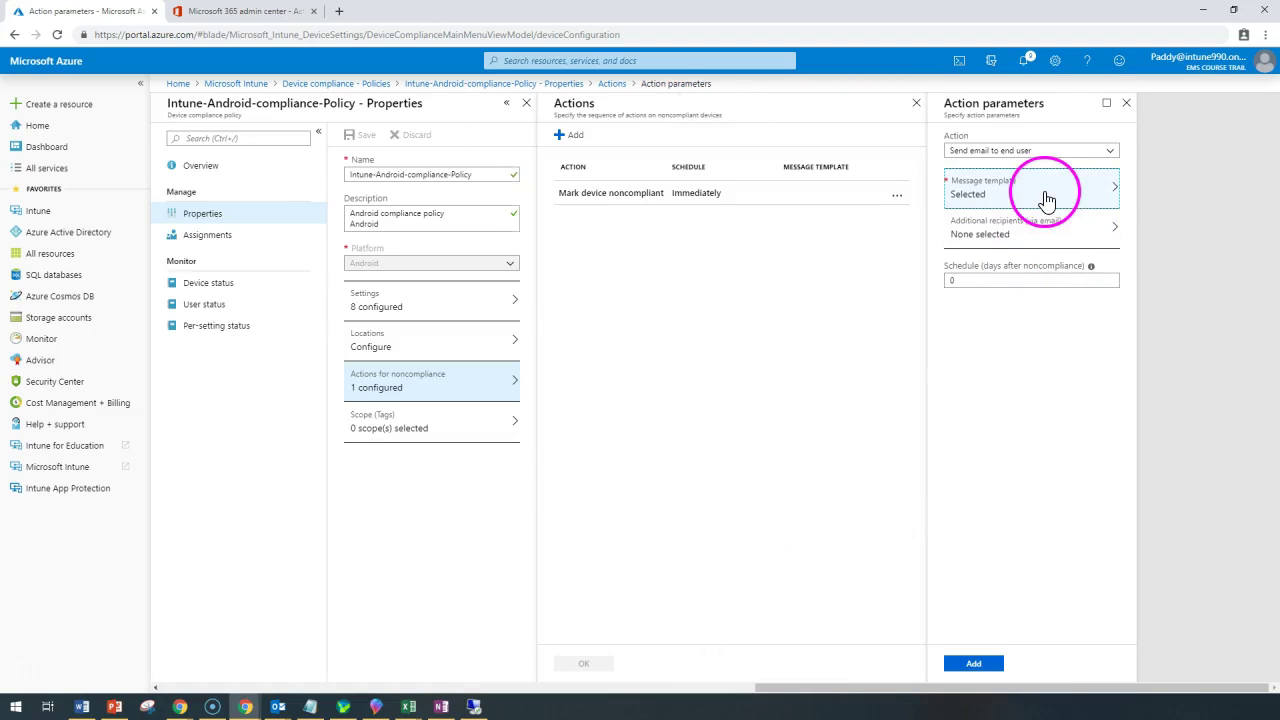
pyautogui.click(1012, 248)
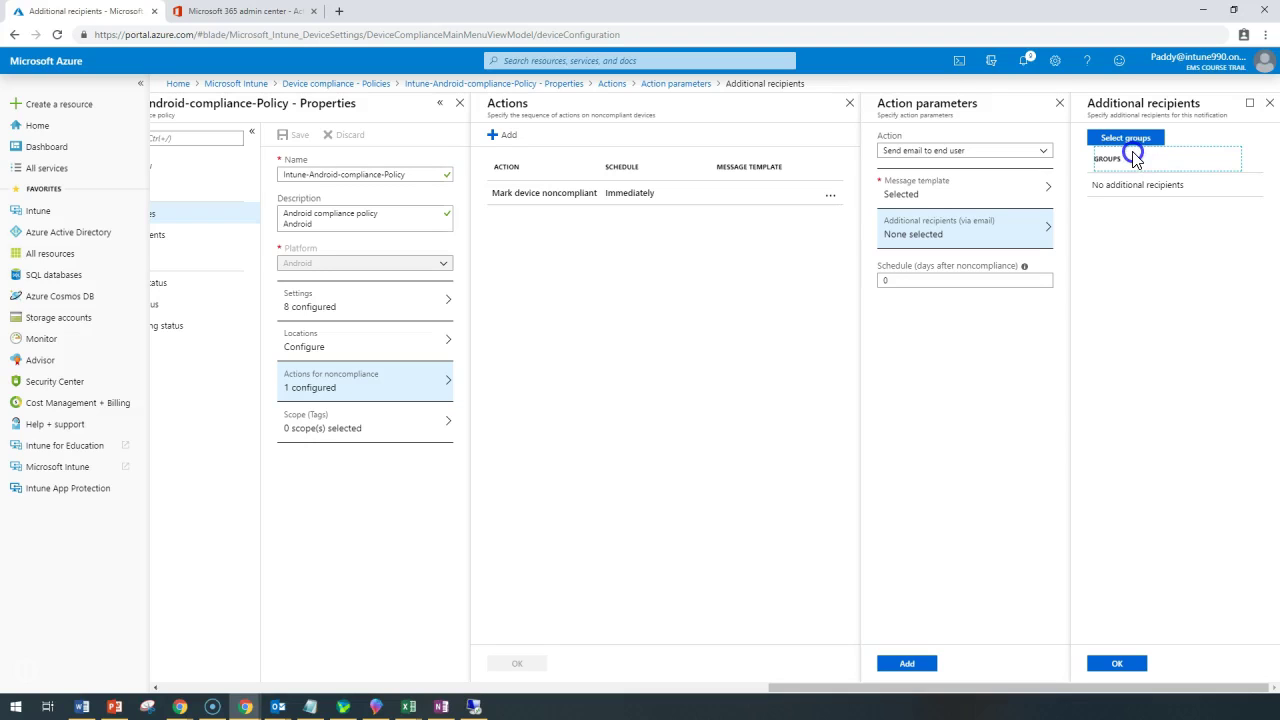
pyautogui.click(250, 17)
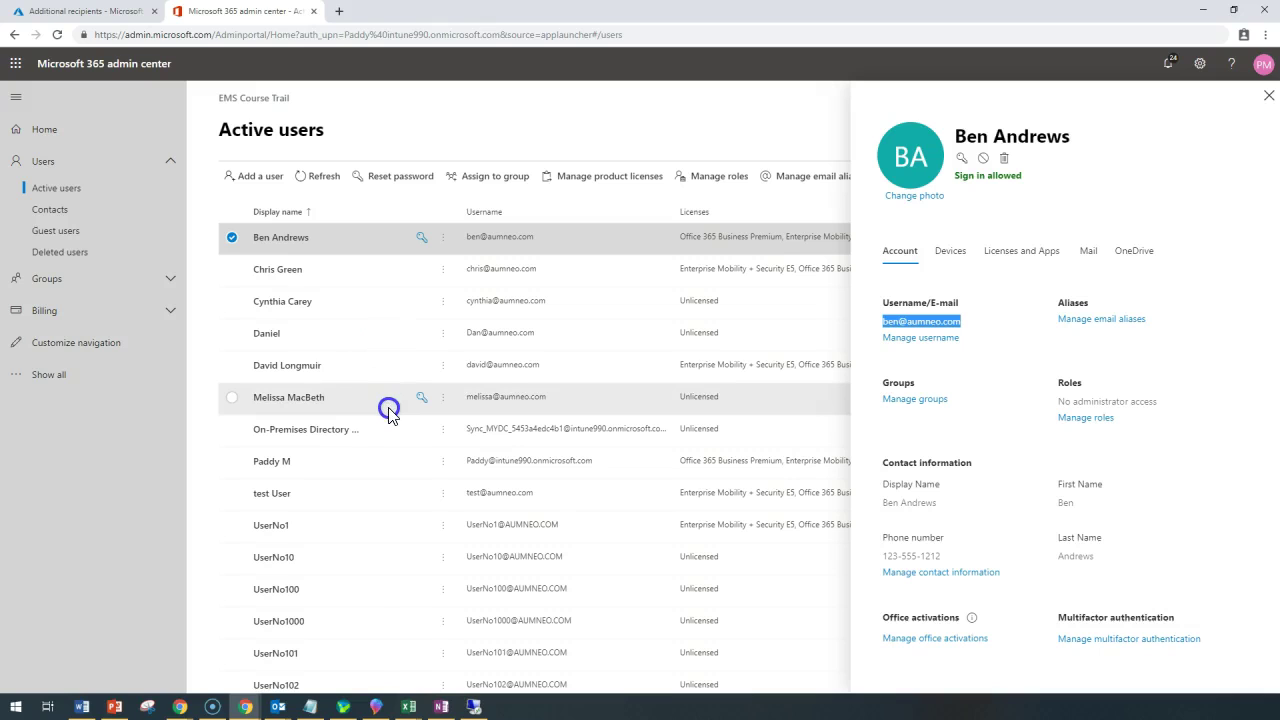
# Step: Close the user details pane, then refresh and scroll through the Active users list
pyautogui.click(1170, 108)
pyautogui.click(1080, 60)
pyautogui.click(55, 36)
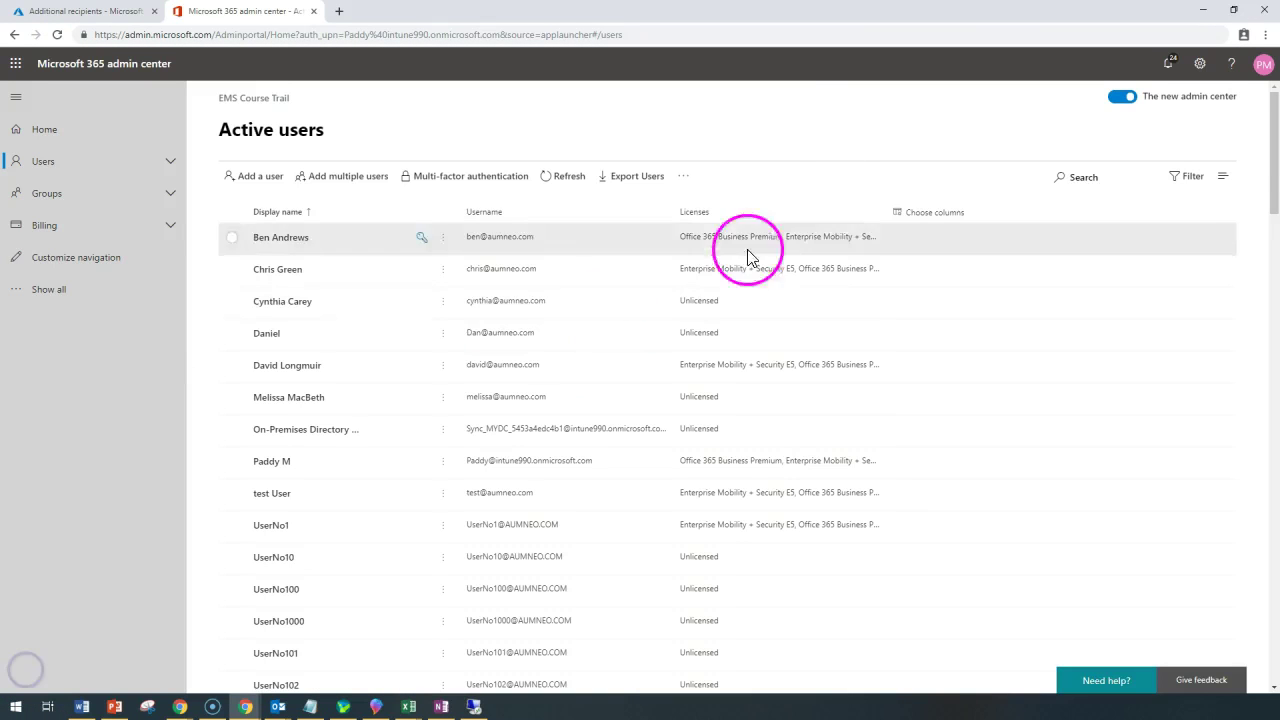
pyautogui.scroll(-1, 519, 507)
pyautogui.scroll(-3, 519, 507)
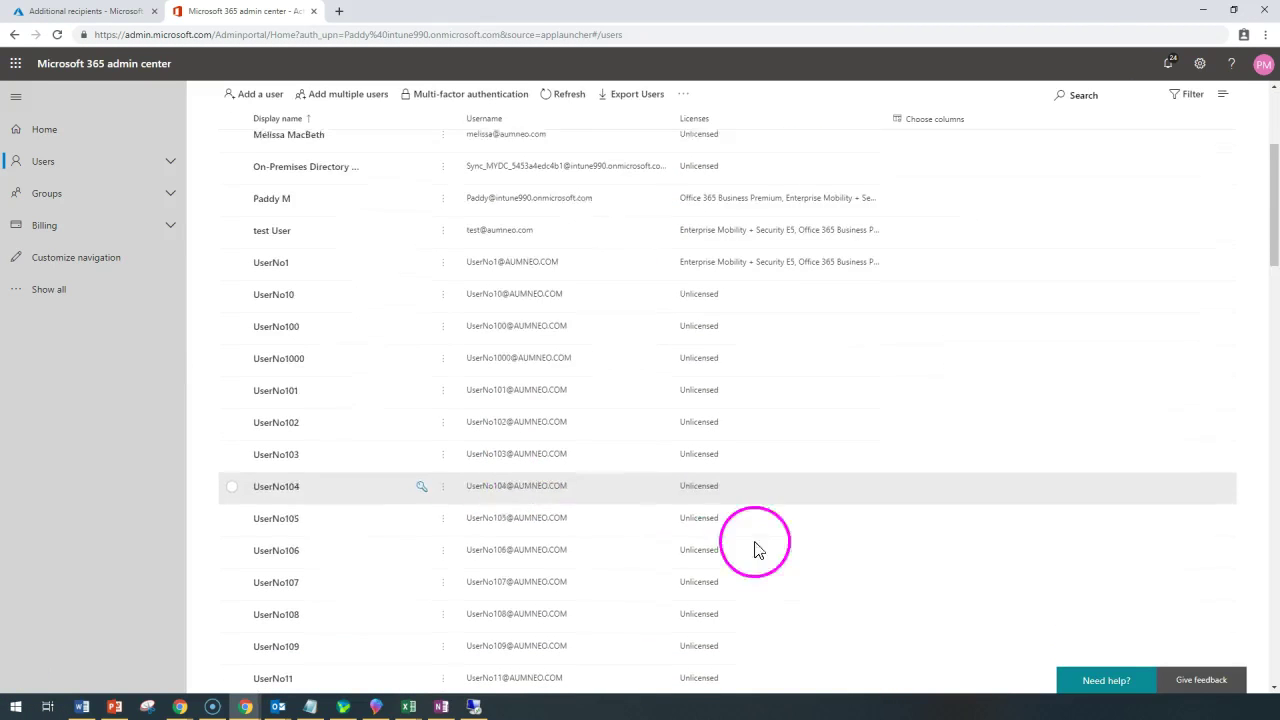
pyautogui.scroll(5, 474, 446)
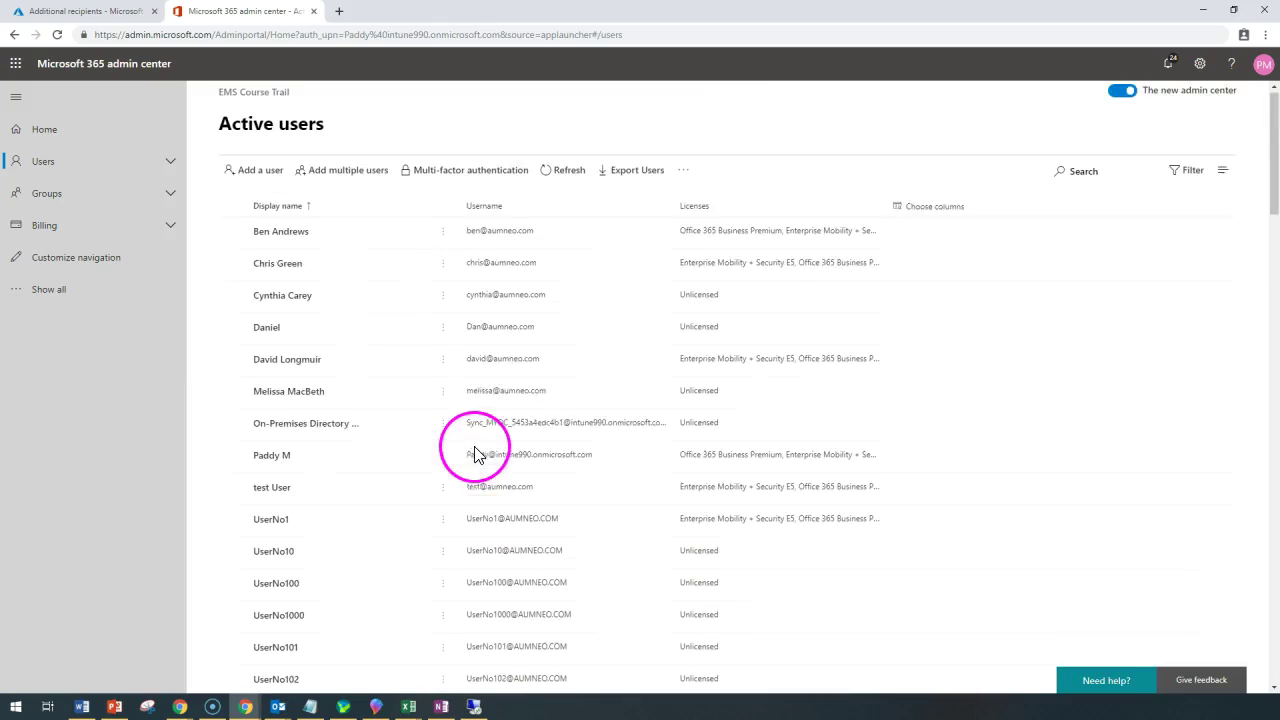
# Step: On the Groups page, start adding a new group of type Distribution list
pyautogui.click(50, 193)
pyautogui.click(62, 215)
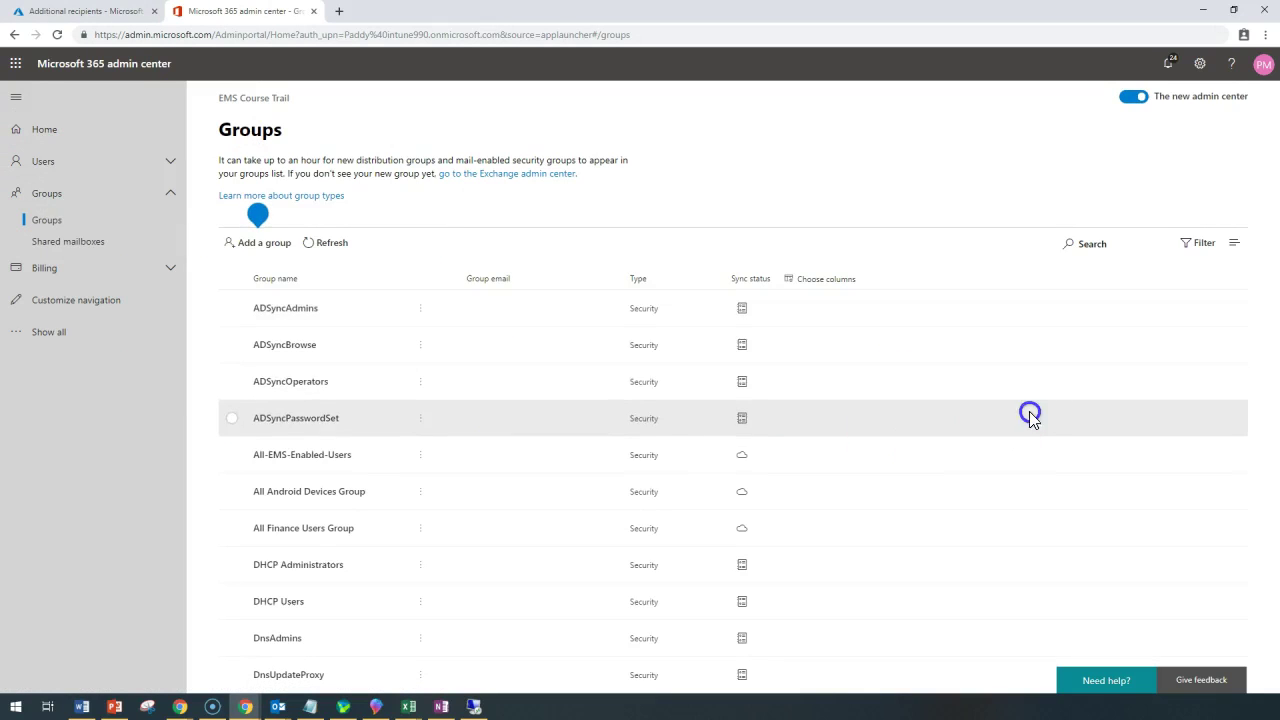
pyautogui.click(260, 216)
pyautogui.click(246, 243)
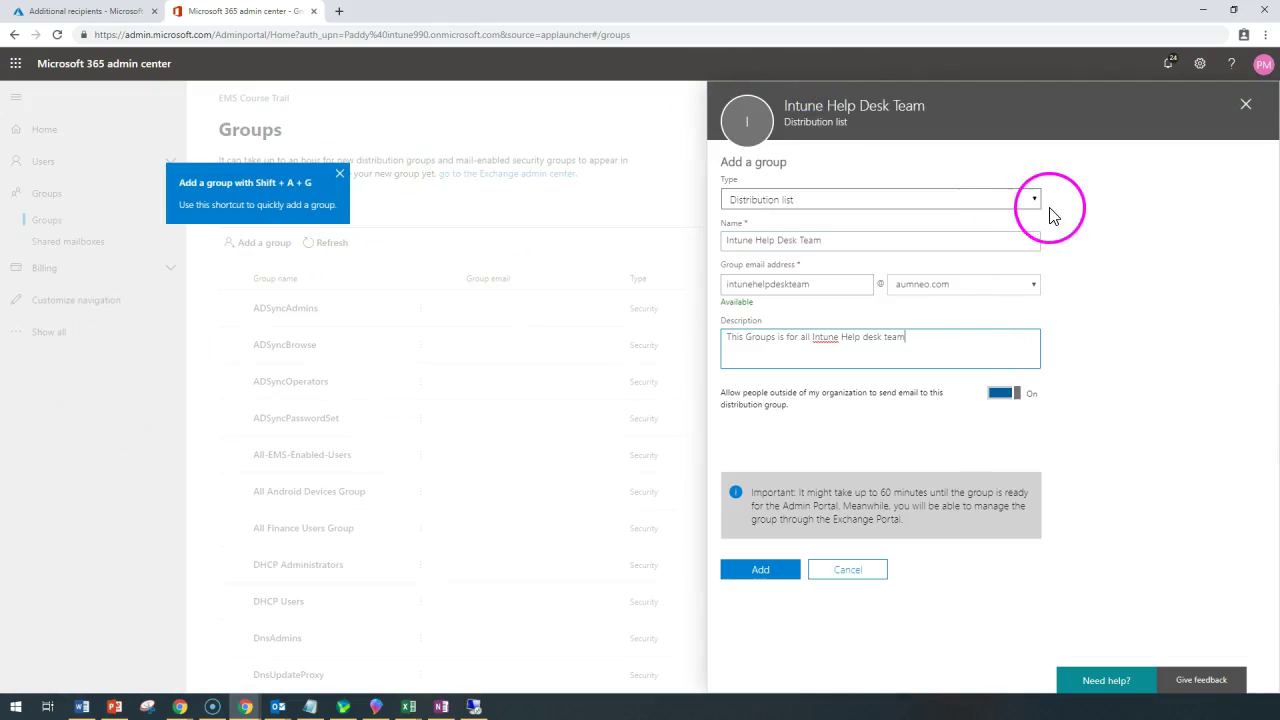
pyautogui.click(1036, 203)
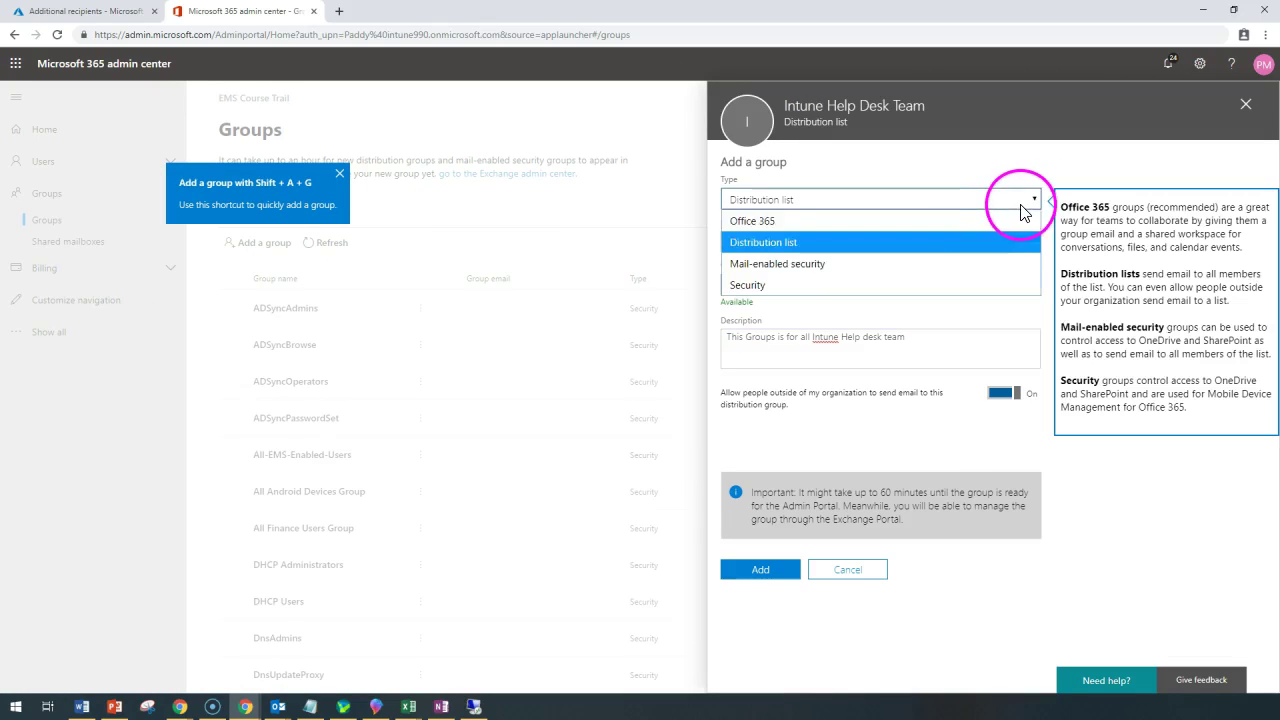
pyautogui.click(796, 243)
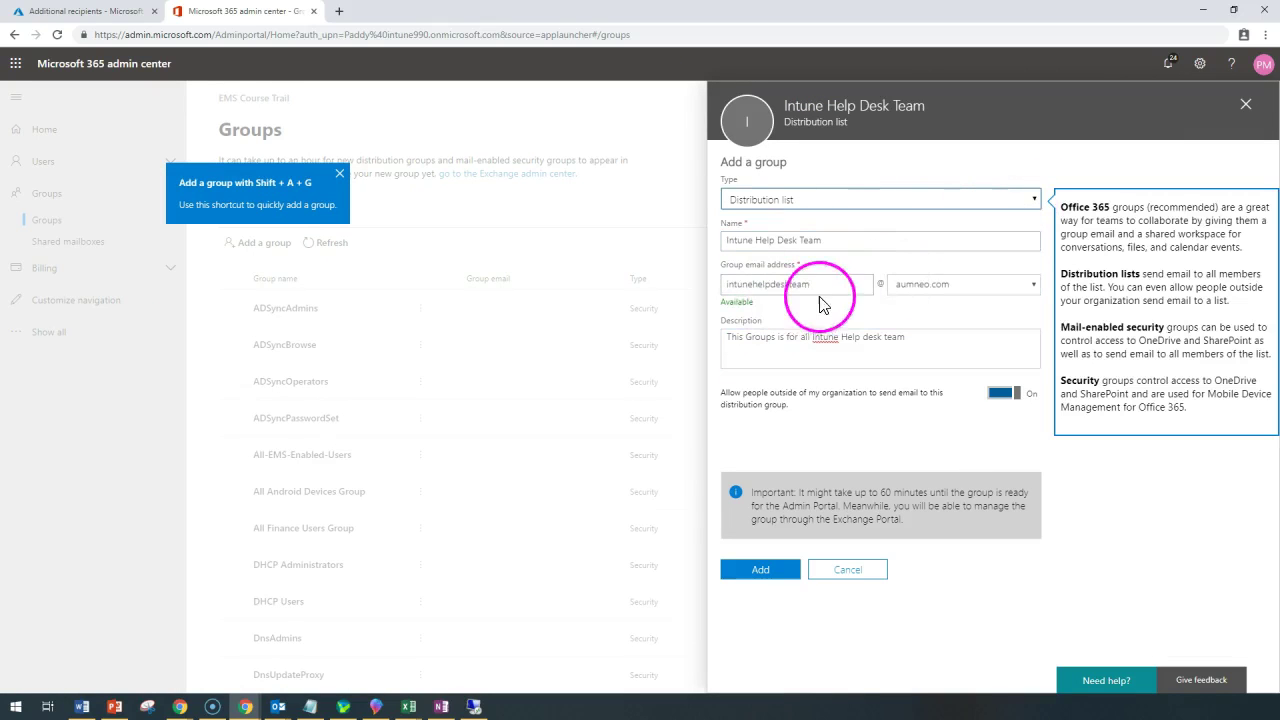
# Step: Name the group Intune Help Desk Team, confirm its email alias, and add it
pyautogui.moveTo(845, 243); pyautogui.dragTo(686, 237)
pyautogui.click(757, 280)
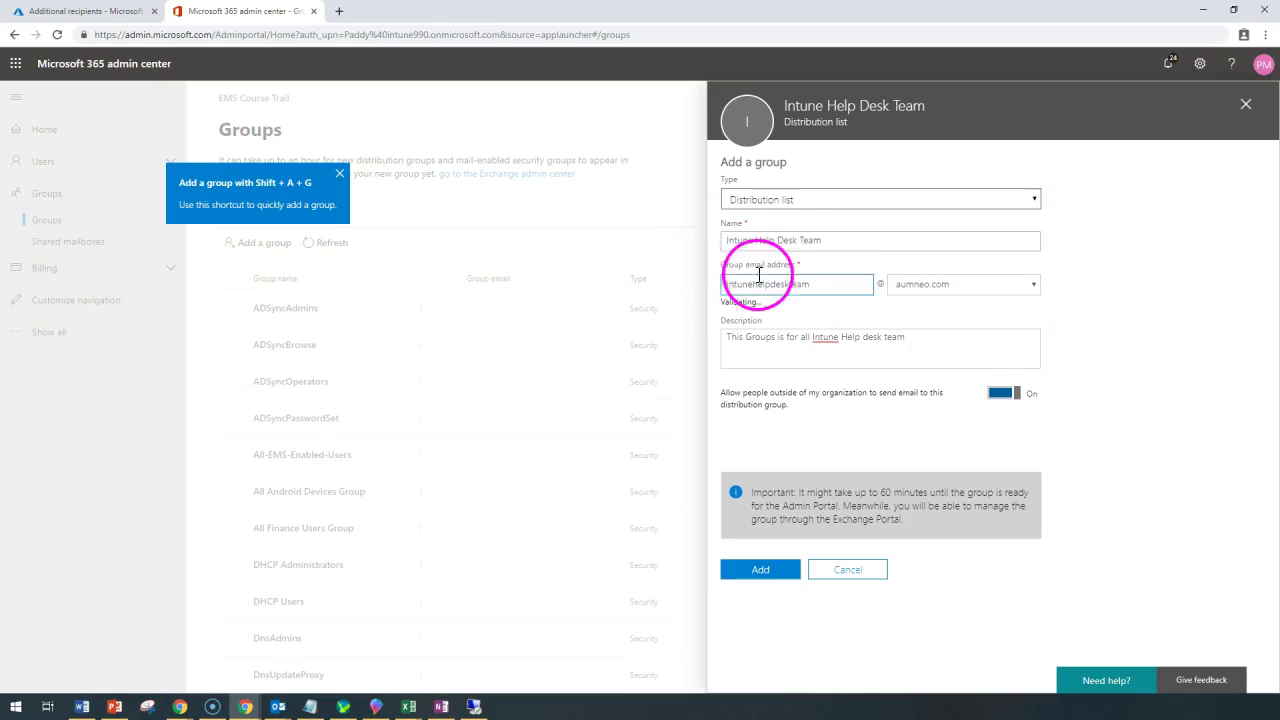
pyautogui.doubleClick(857, 287)
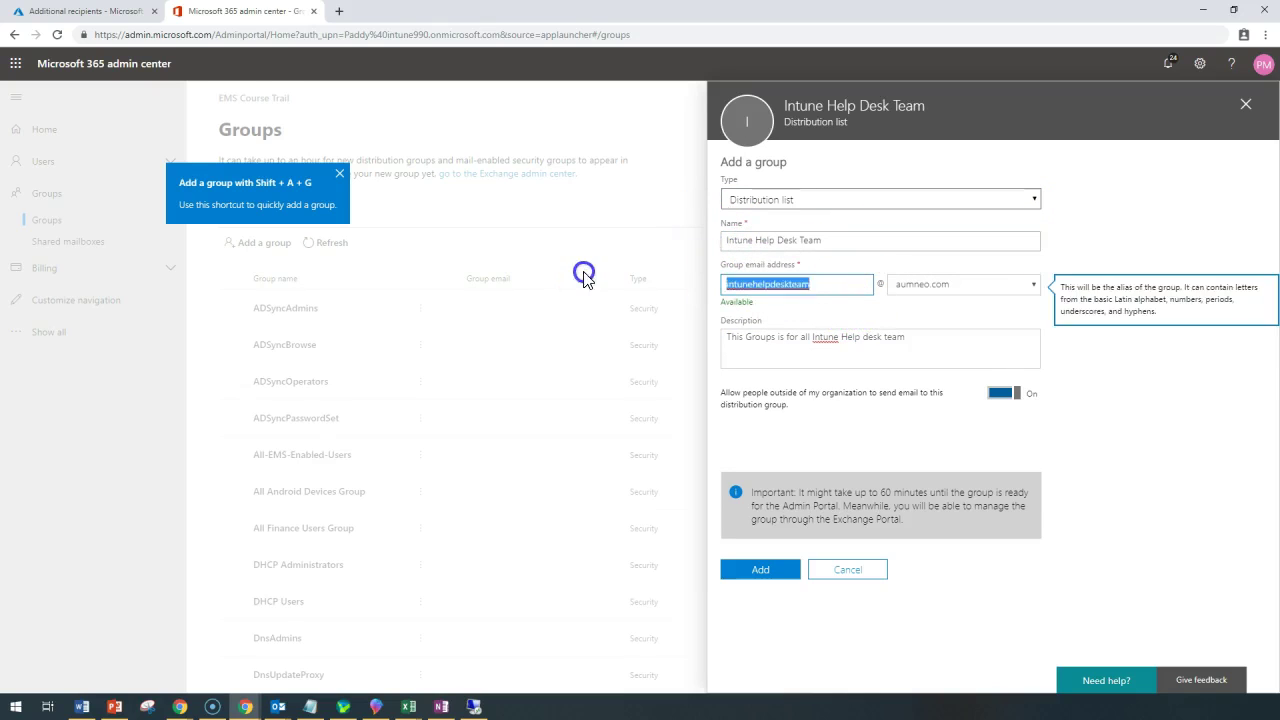
pyautogui.click(754, 272)
pyautogui.doubleClick(839, 289)
pyautogui.click(760, 570)
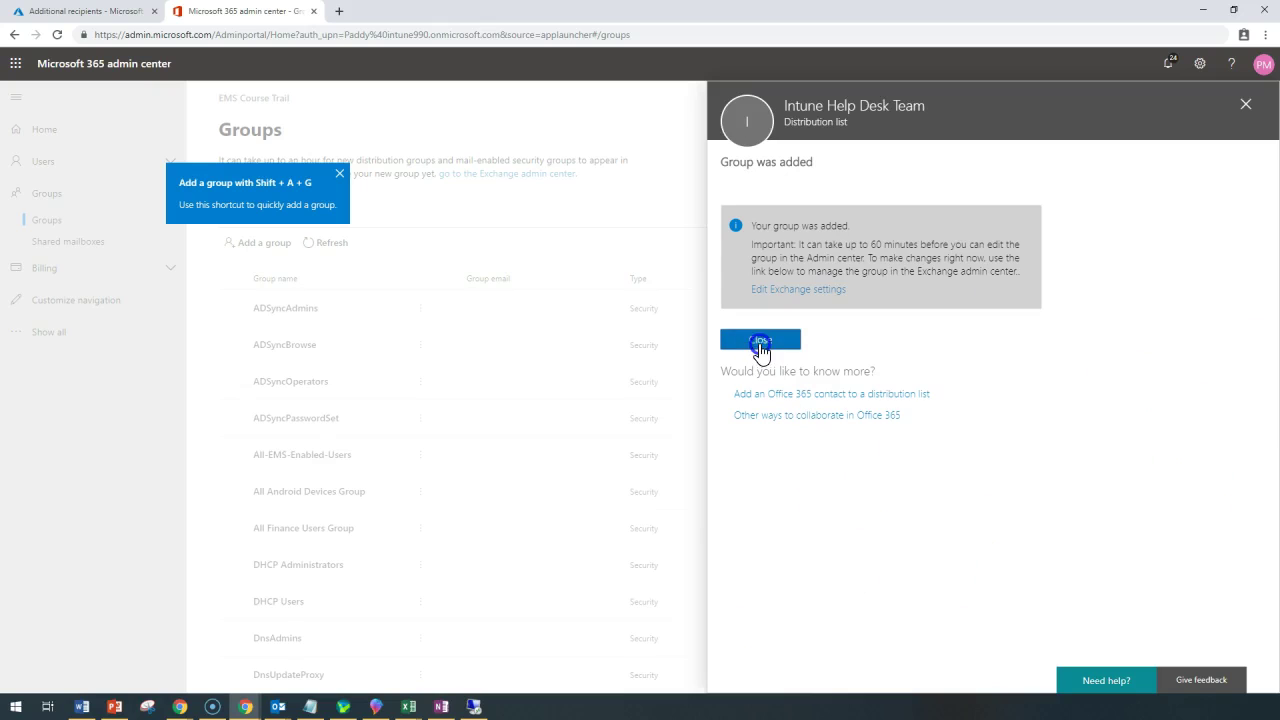
# Step: Close the group-added confirmation and refresh the Groups list
pyautogui.moveTo(828, 256); pyautogui.dragTo(1013, 244)
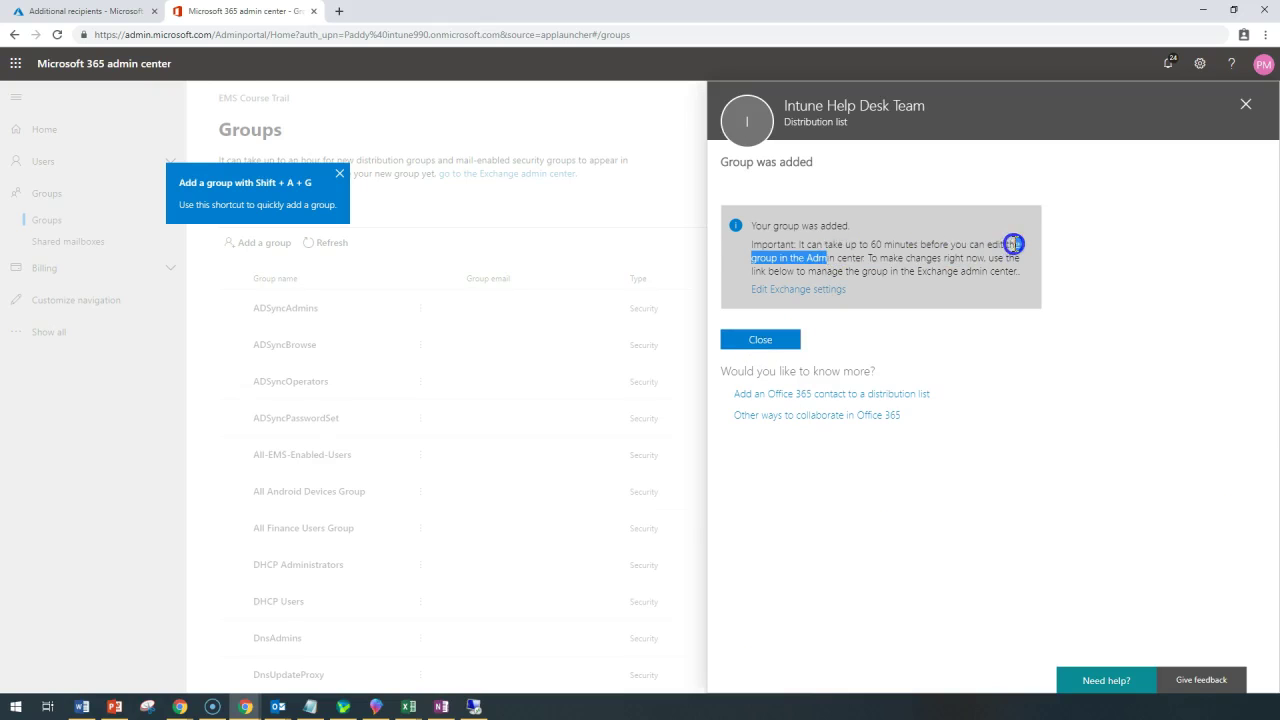
pyautogui.click(755, 336)
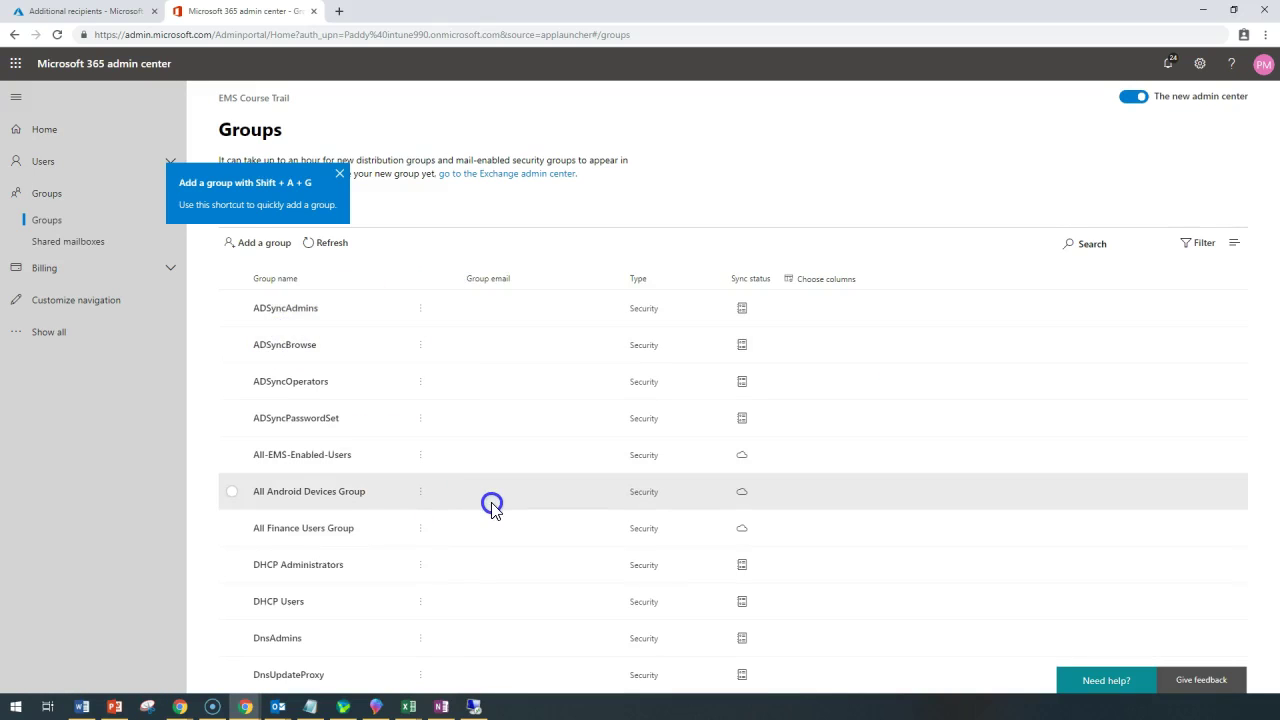
pyautogui.click(338, 183)
pyautogui.click(330, 246)
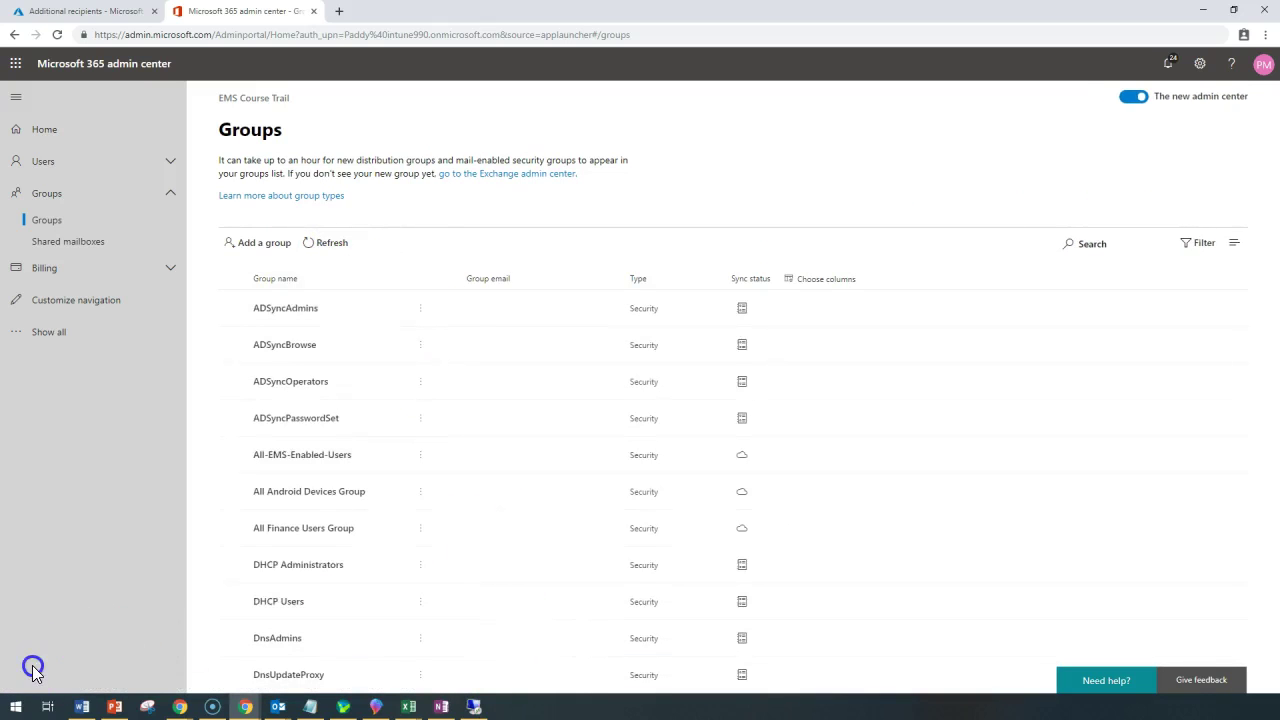
# Step: Open Intune Help Desk Team's members and its full member management list
pyautogui.scroll(-1, 363, 634)
pyautogui.click(336, 676)
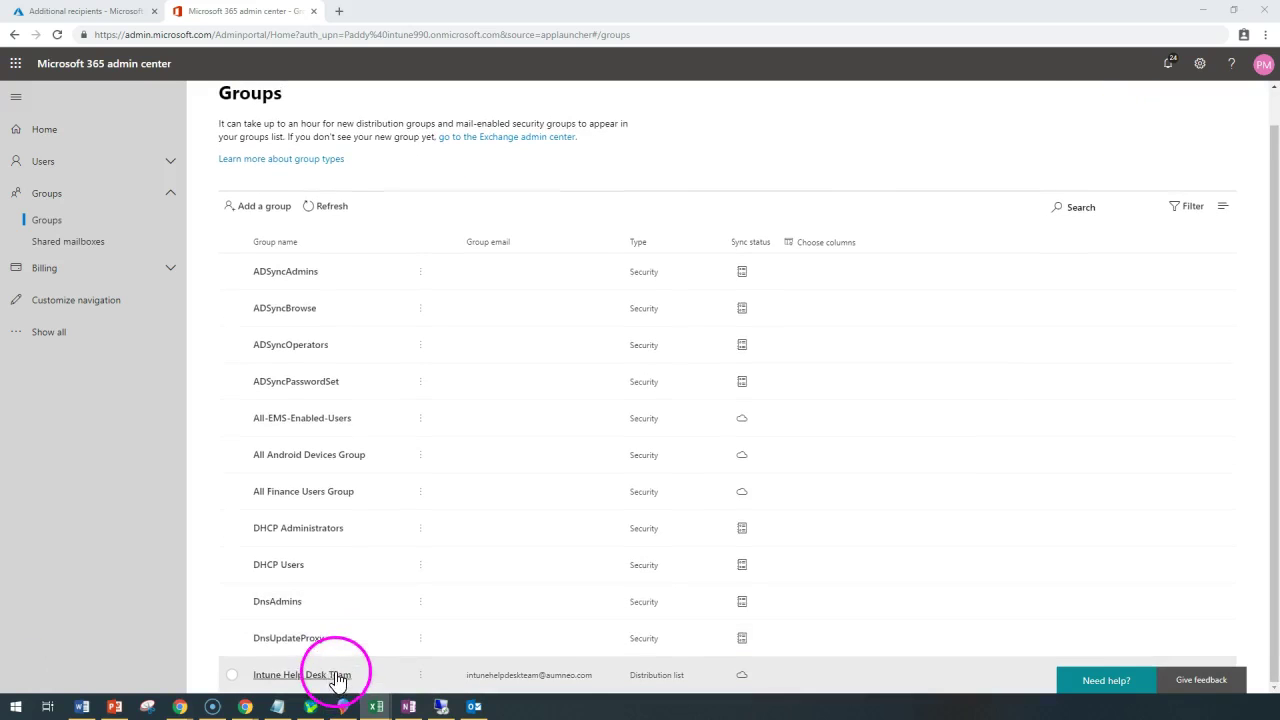
pyautogui.click(321, 675)
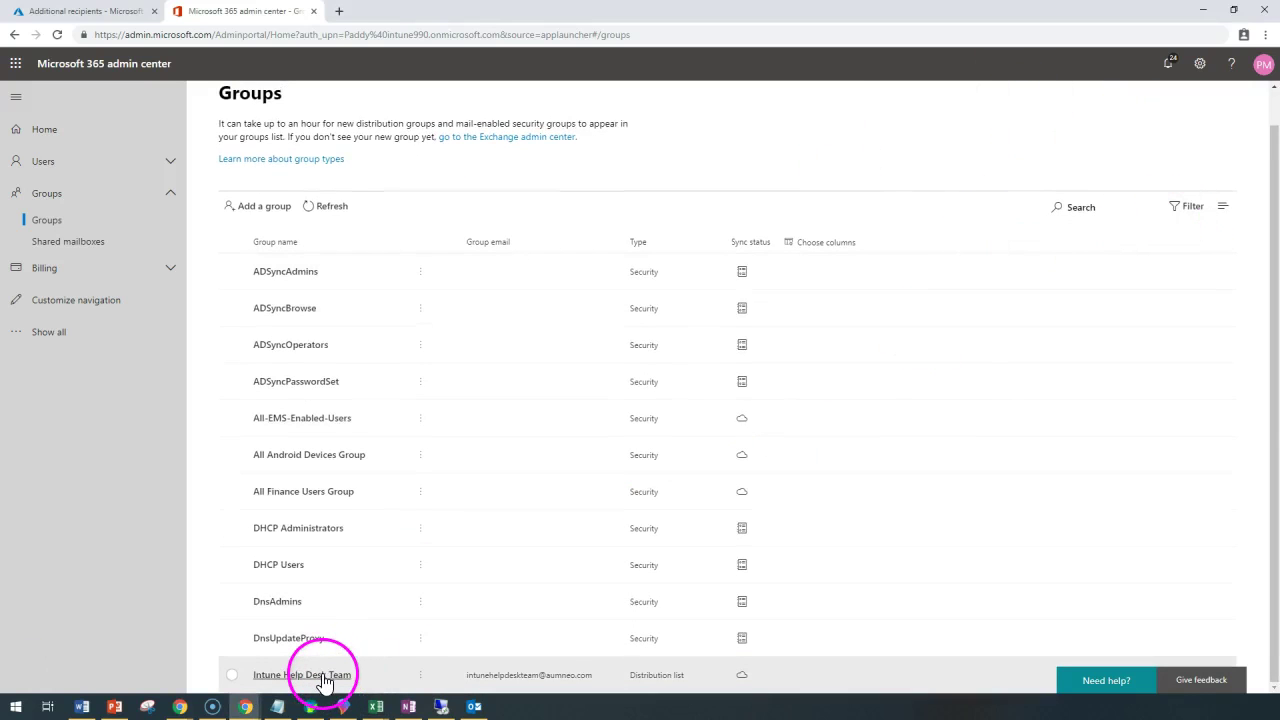
pyautogui.click(950, 262)
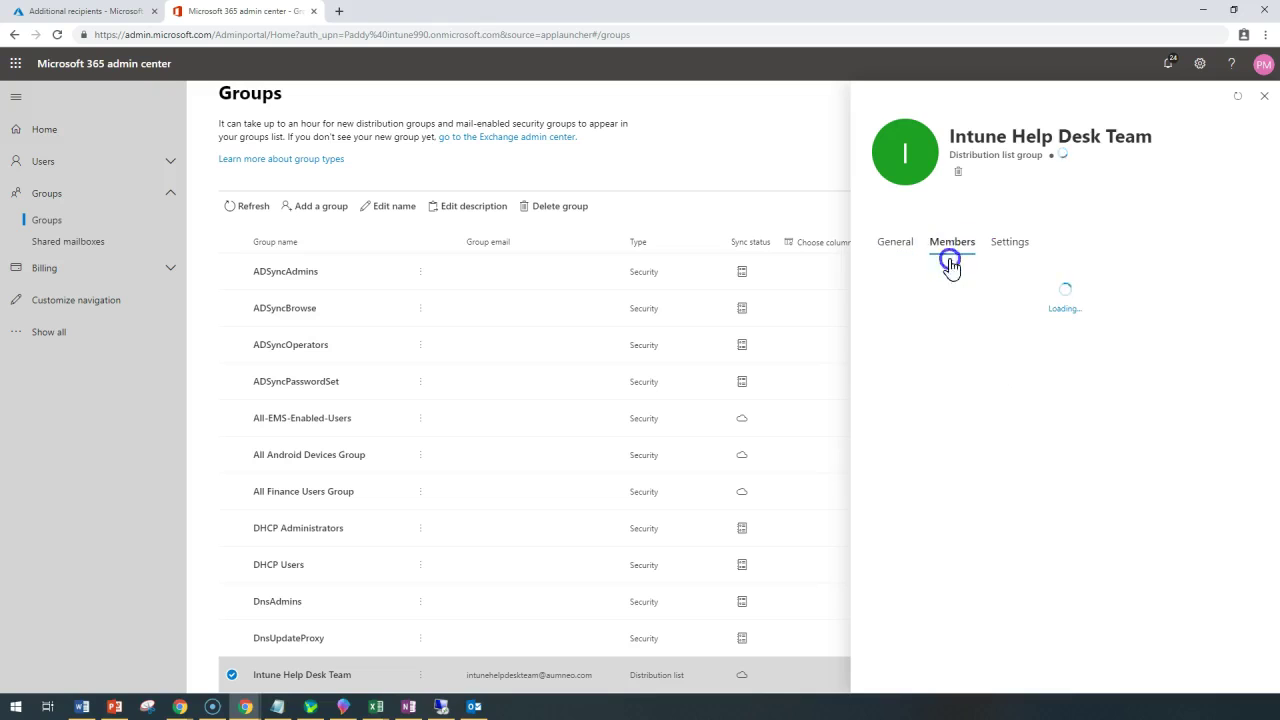
pyautogui.click(1034, 390)
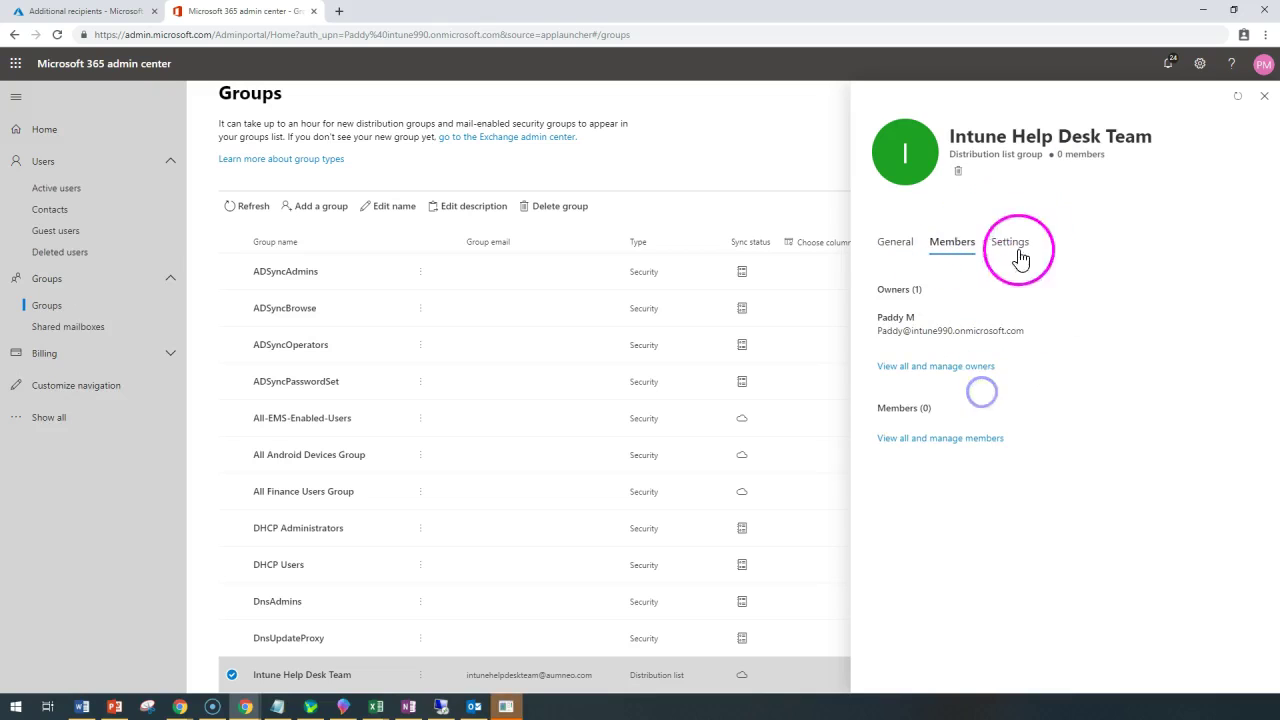
pyautogui.click(940, 438)
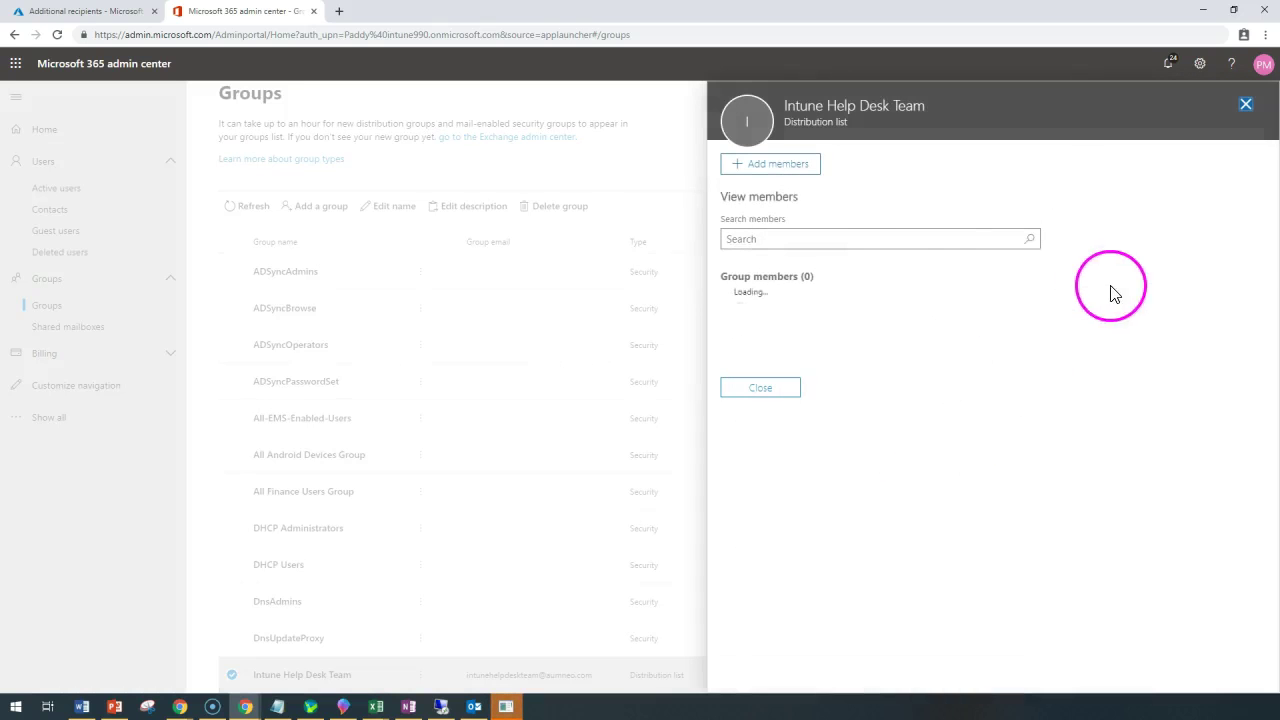
# Step: Add the selected users as members, save, and copy the name Intune Help Desk Team
pyautogui.click(786, 167)
pyautogui.click(731, 291)
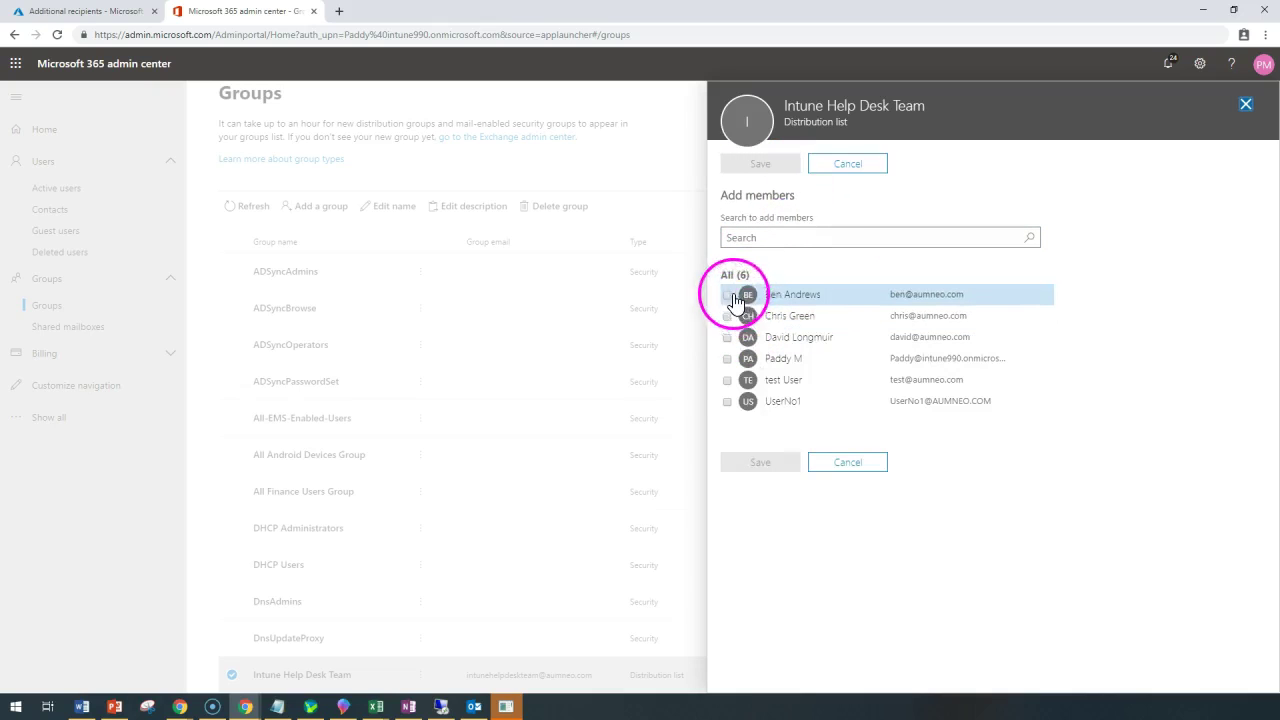
pyautogui.click(727, 352)
pyautogui.click(727, 373)
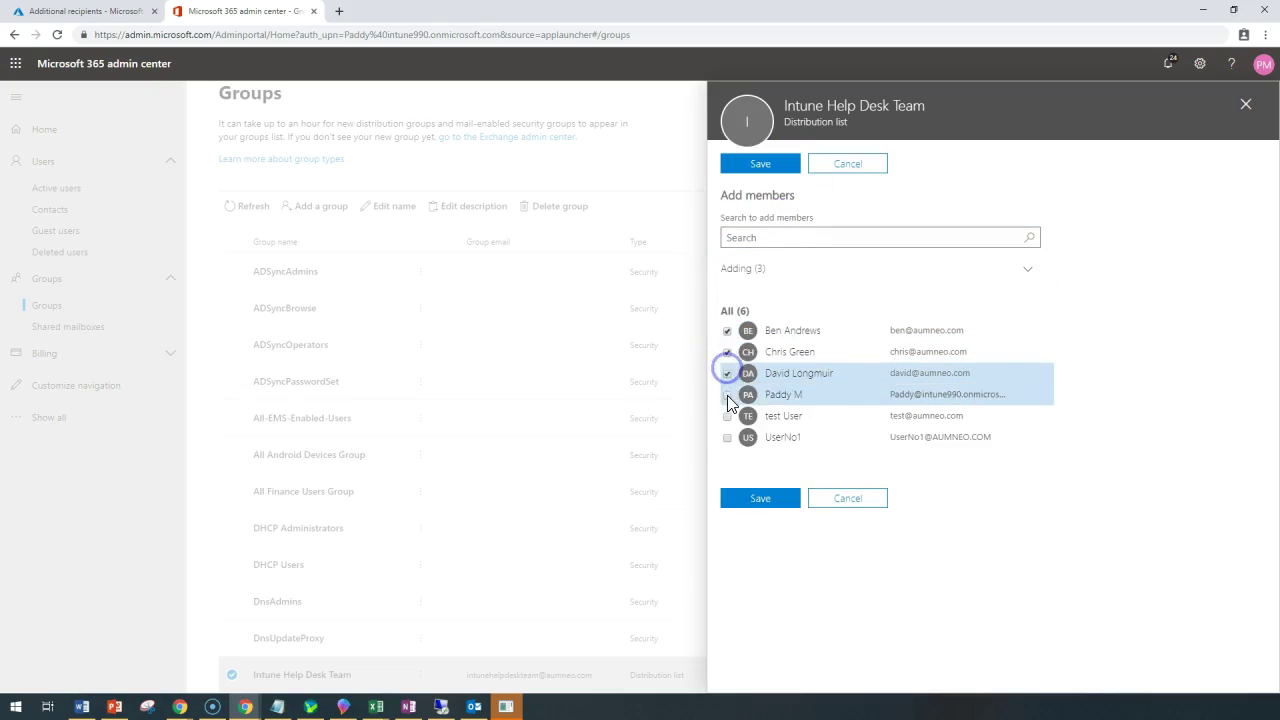
pyautogui.click(727, 416)
pyautogui.click(752, 500)
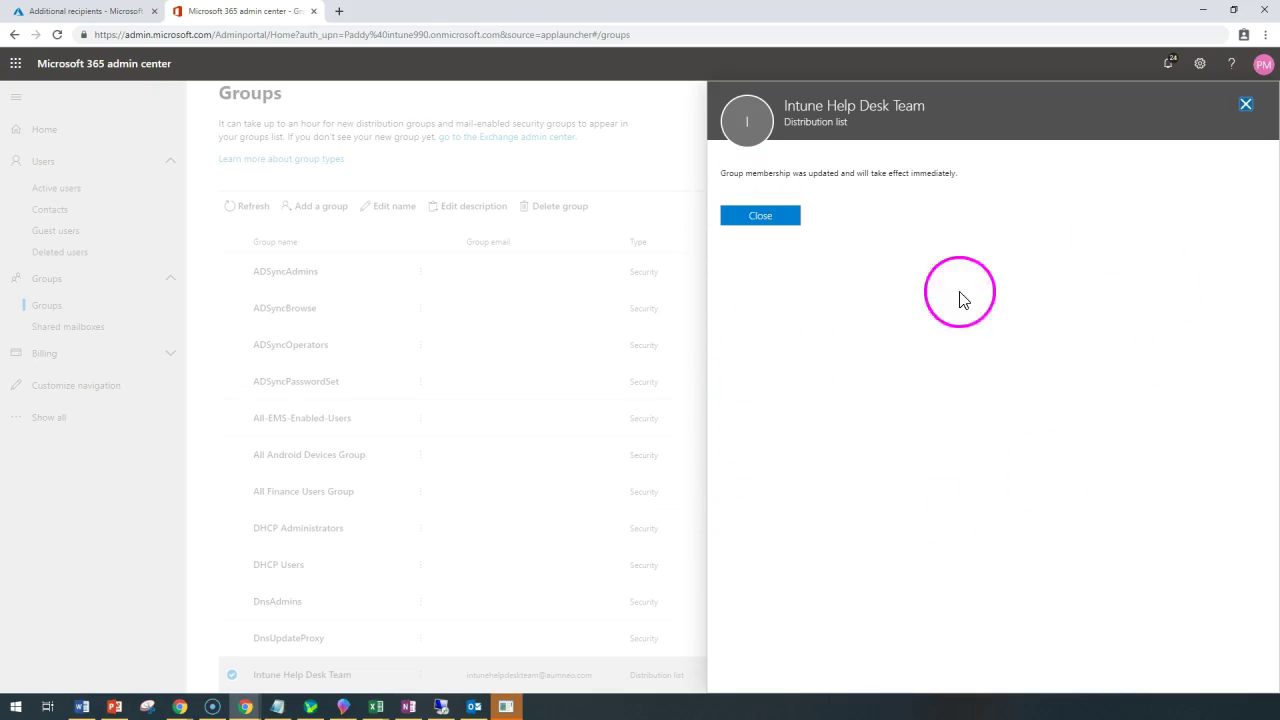
pyautogui.click(757, 216)
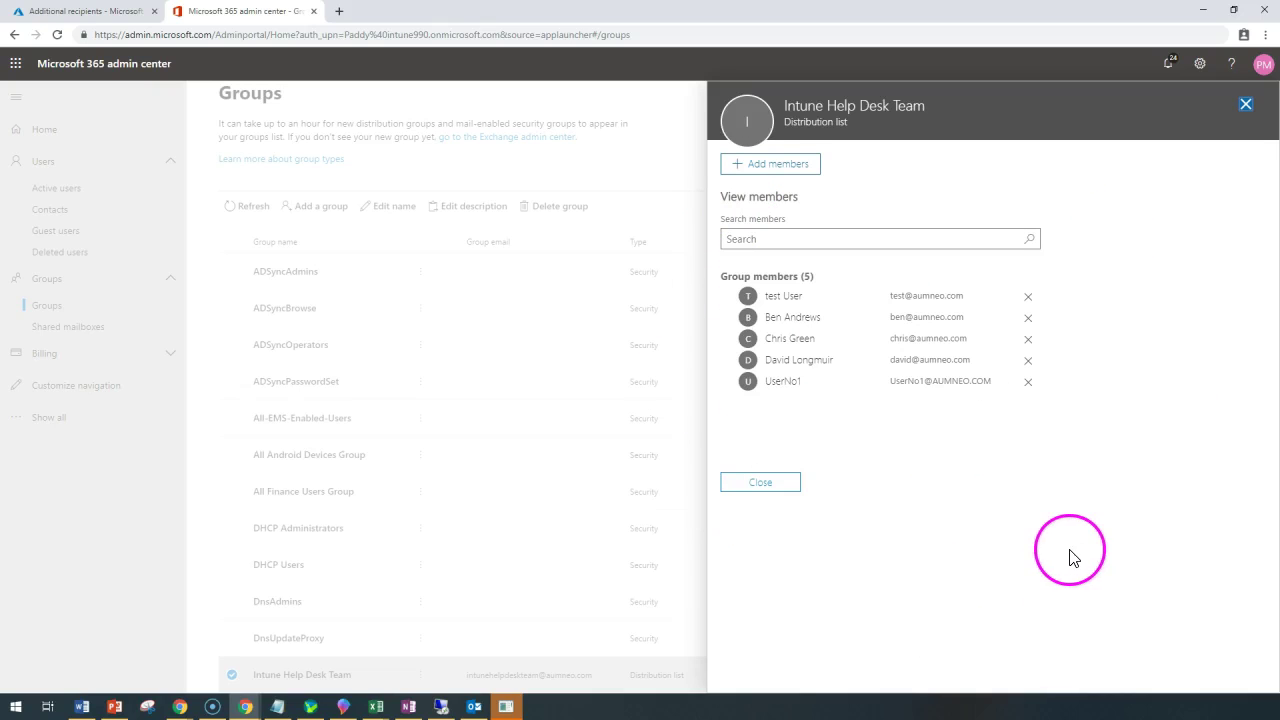
pyautogui.click(757, 484)
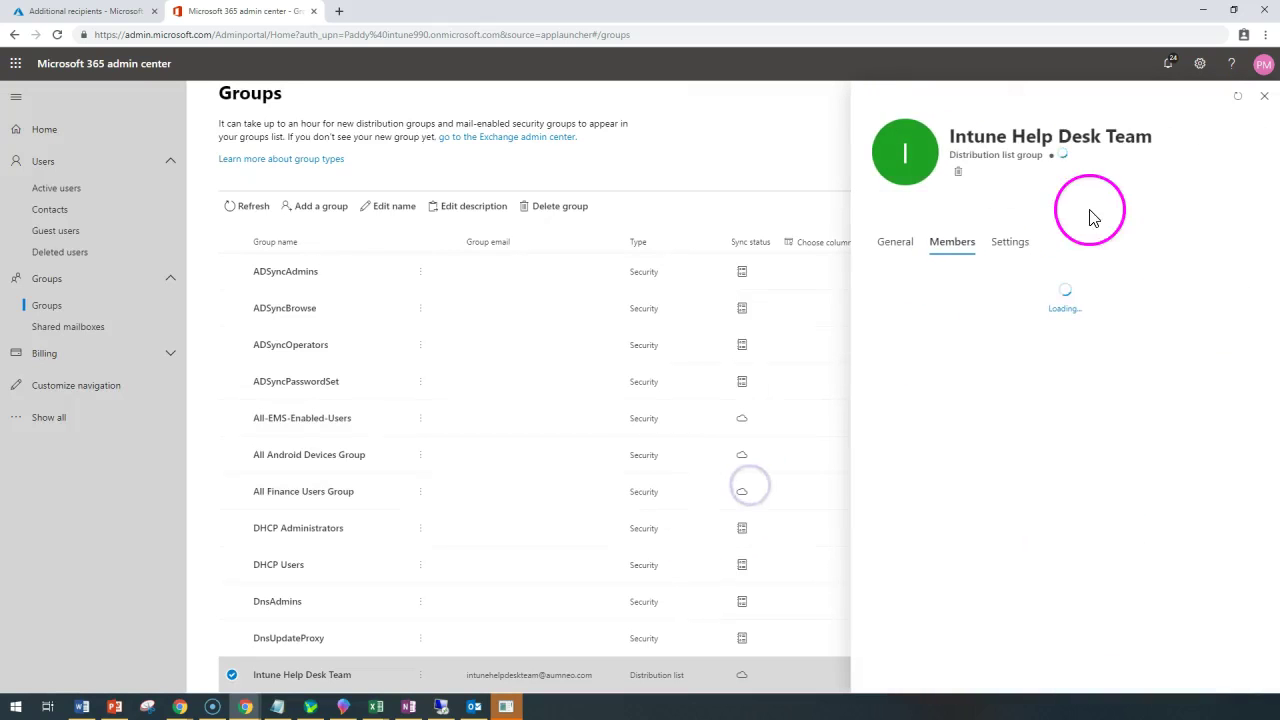
pyautogui.tripleClick(1004, 137)
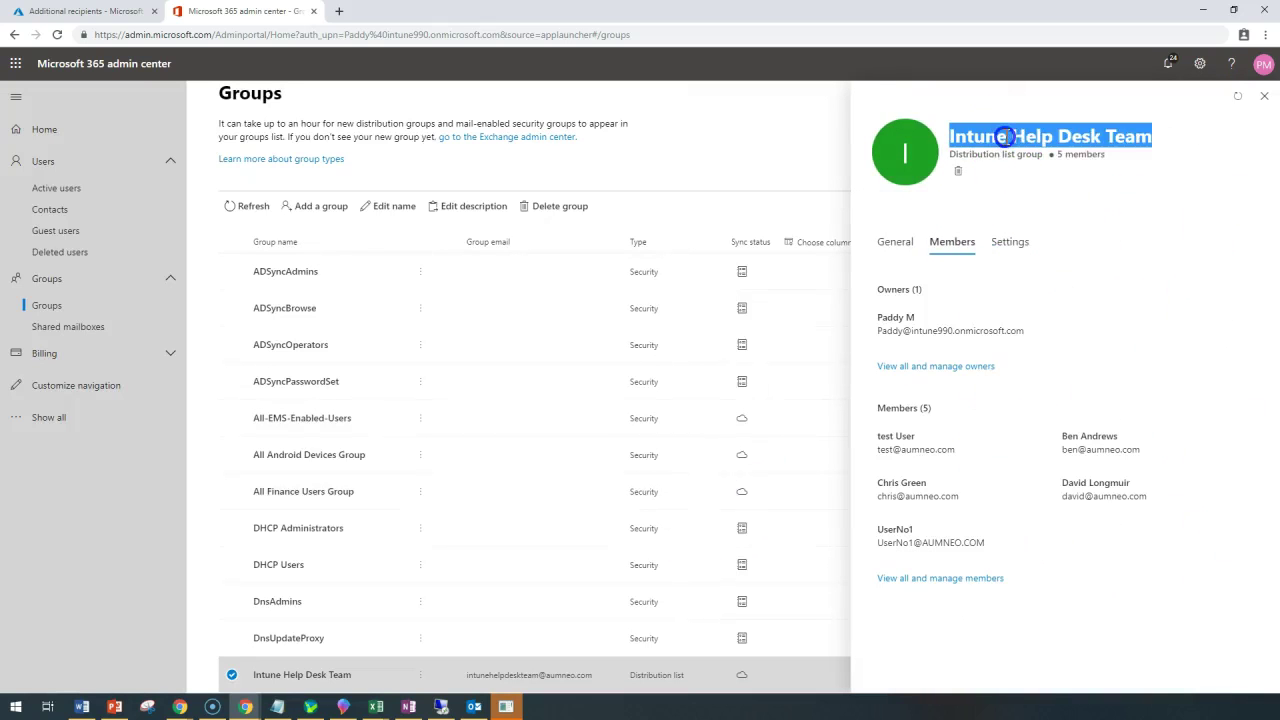
pyautogui.click(1018, 151)
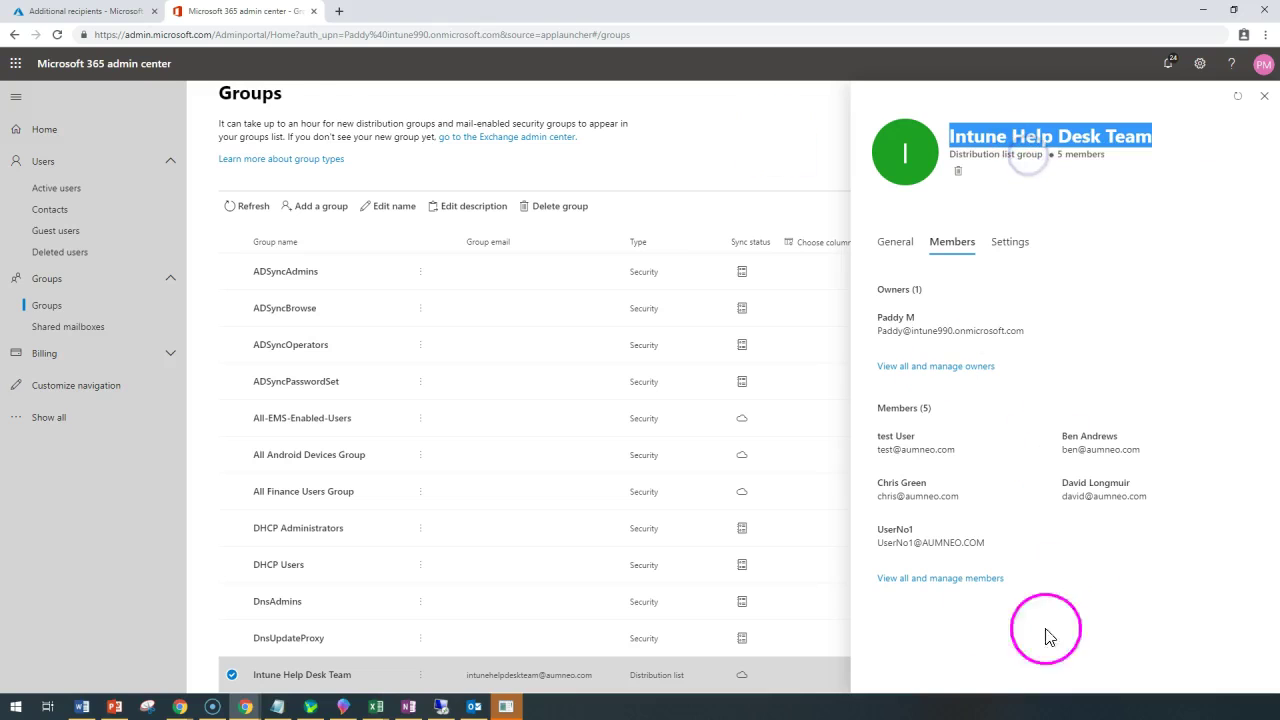
# Step: Add the Intune Help Desk Team group as the email action's additional recipient
pyautogui.click(107, 10)
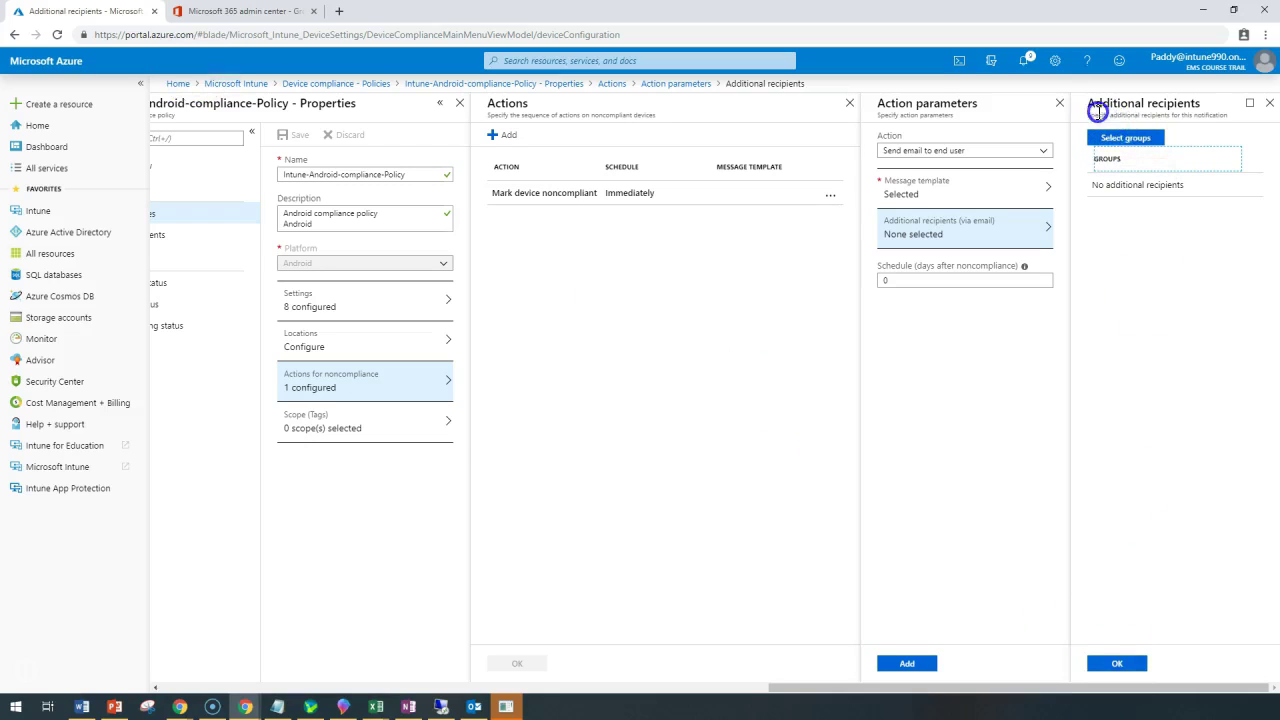
pyautogui.click(1132, 142)
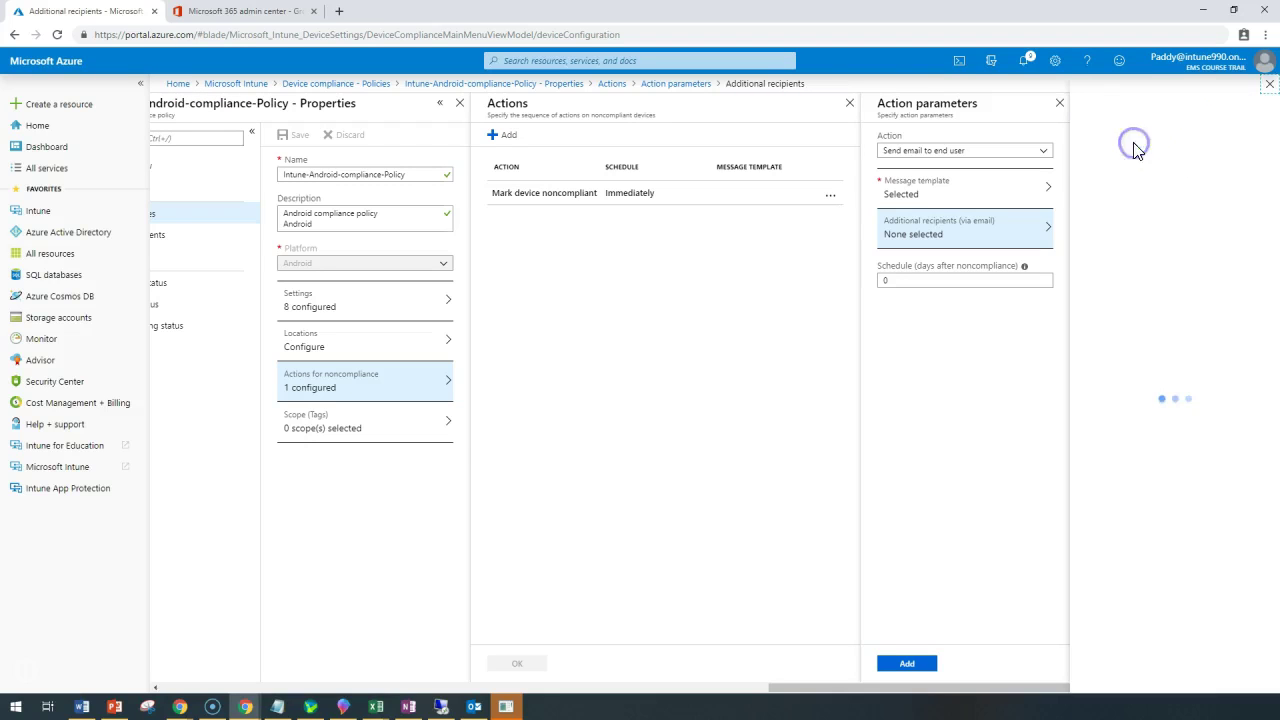
pyautogui.click(1192, 392)
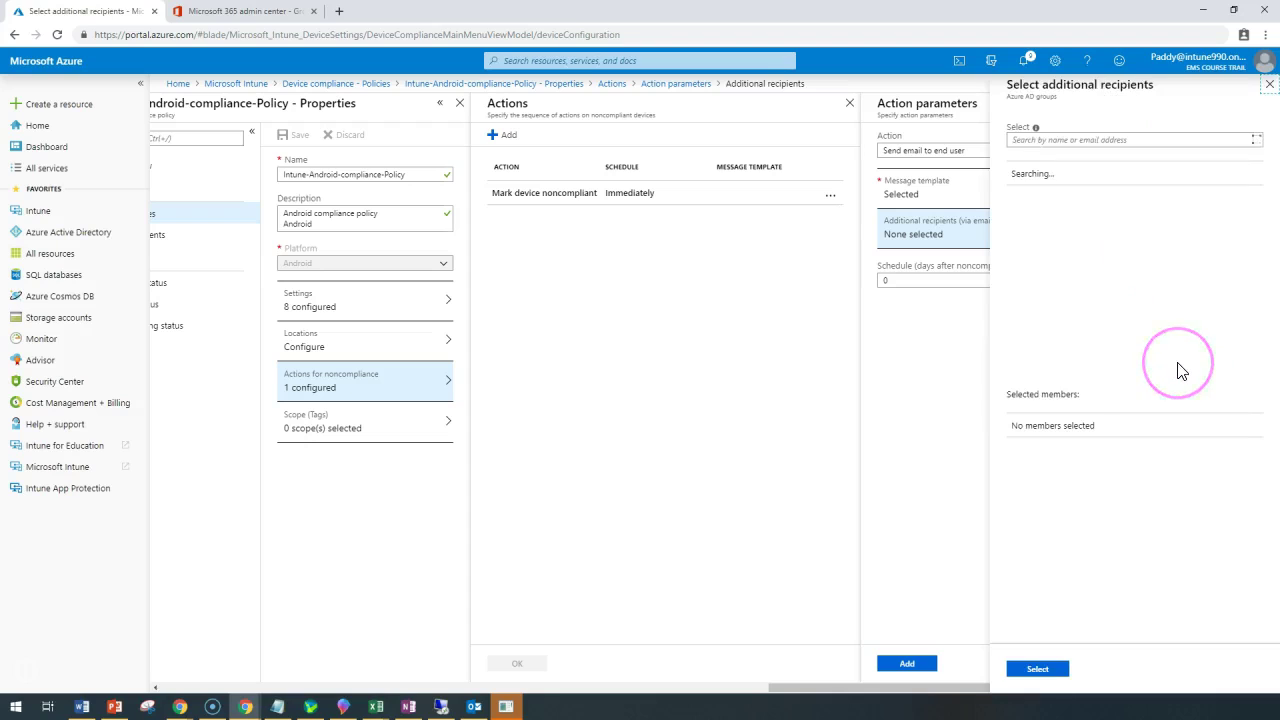
pyautogui.click(1085, 188)
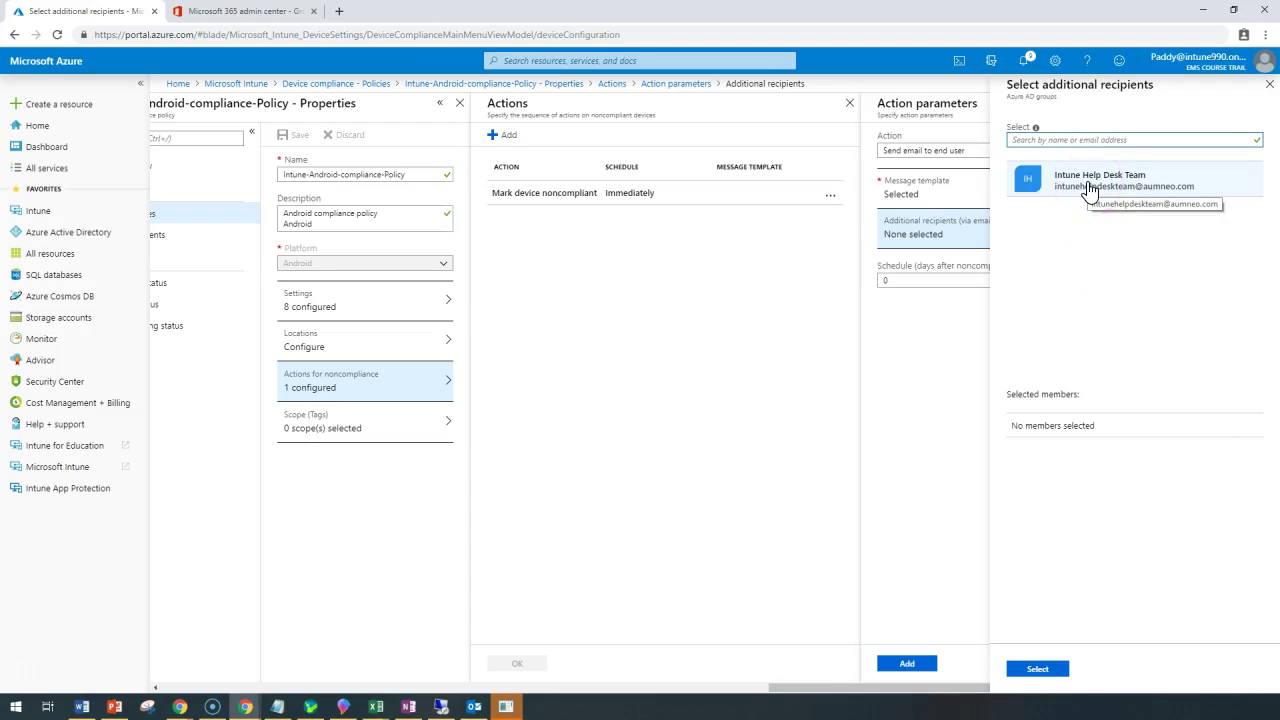
pyautogui.click(1058, 190)
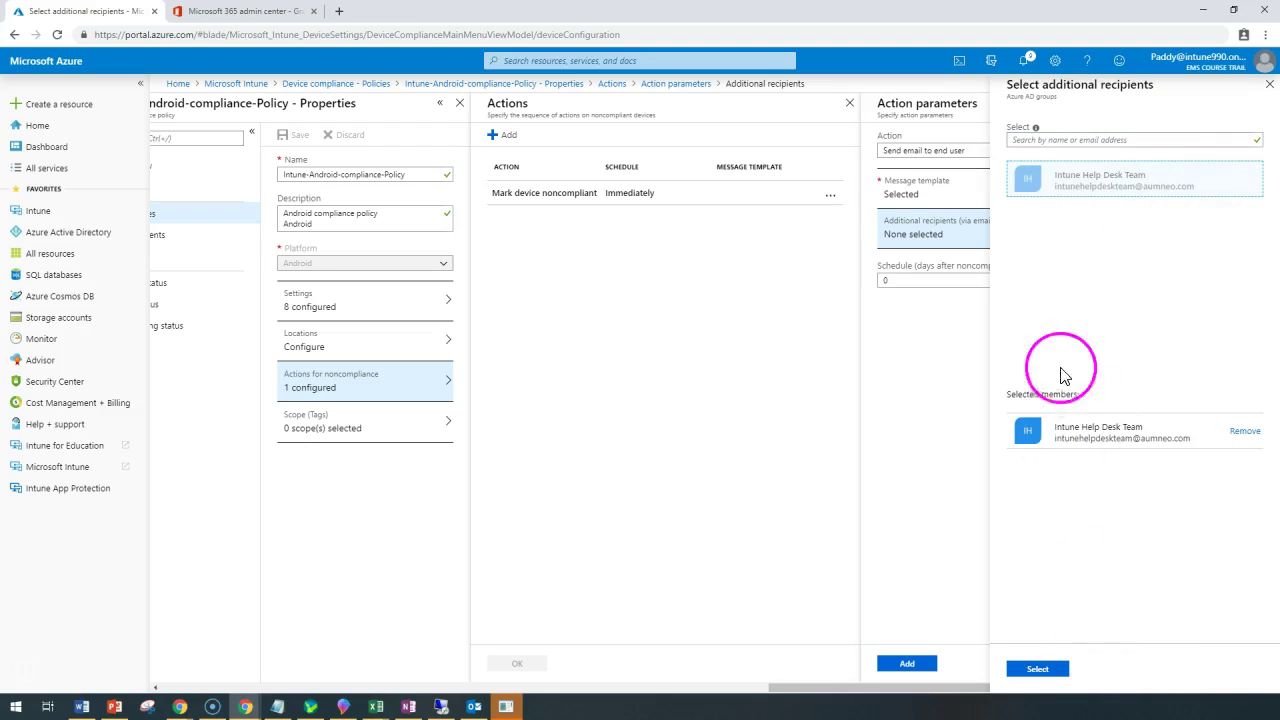
pyautogui.click(1040, 668)
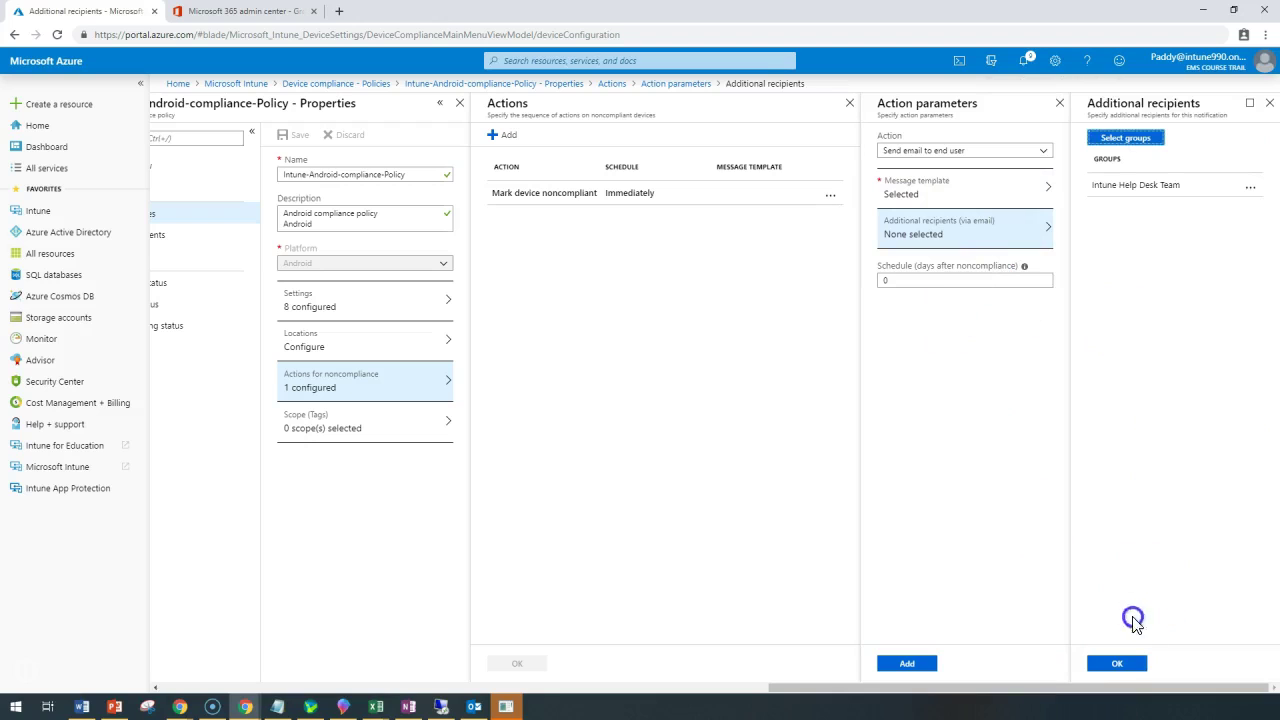
pyautogui.click(1128, 661)
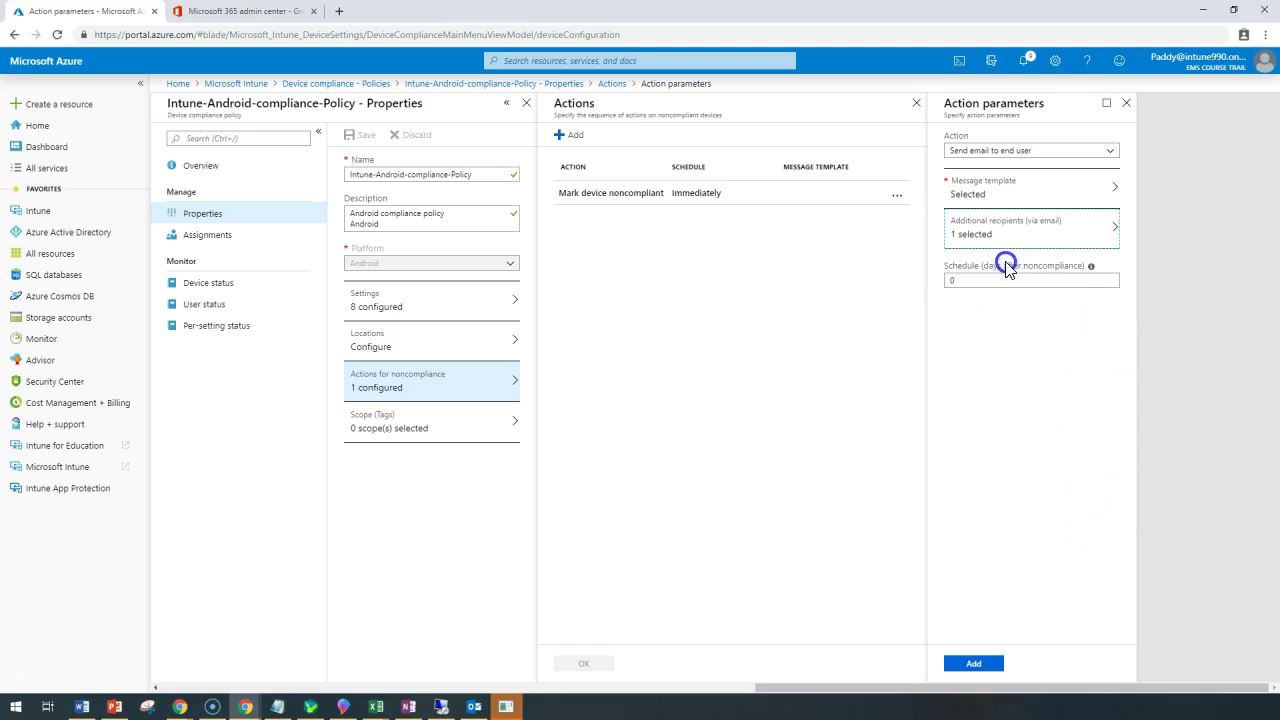
pyautogui.click(985, 283)
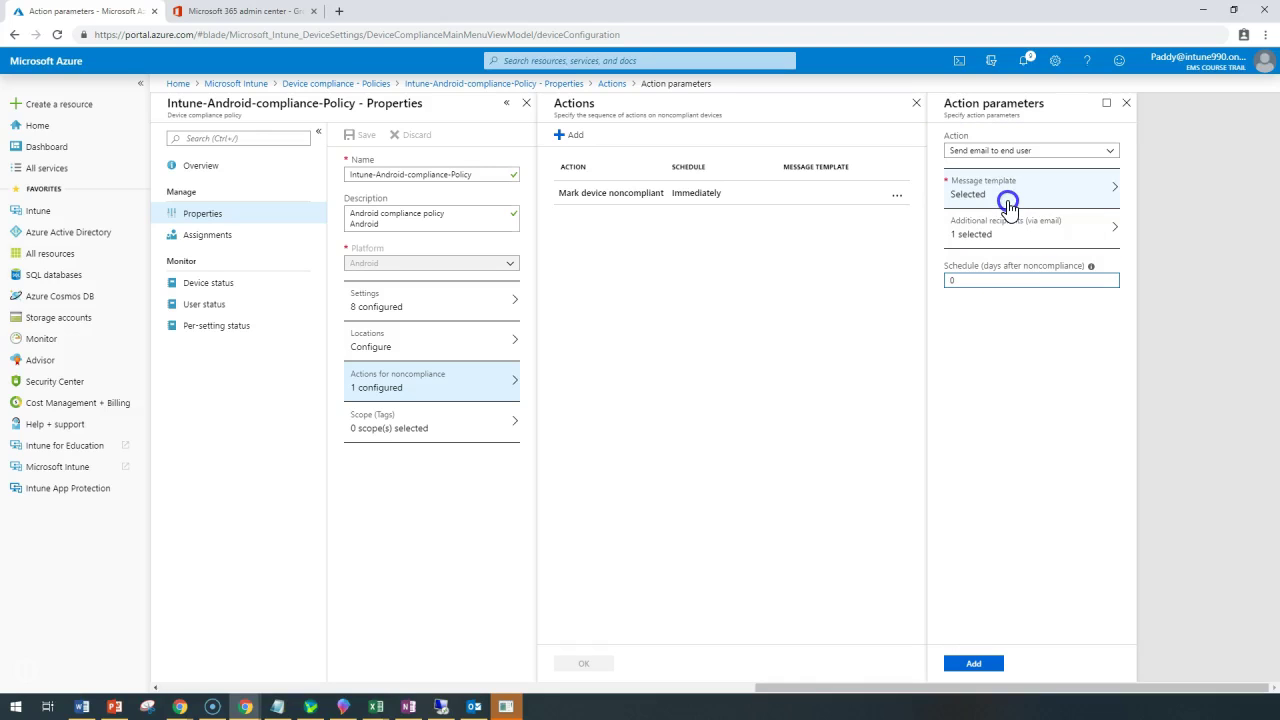
# Step: Add the email action, verify both noncompliance actions, and save the Android compliance policy
pyautogui.click(978, 664)
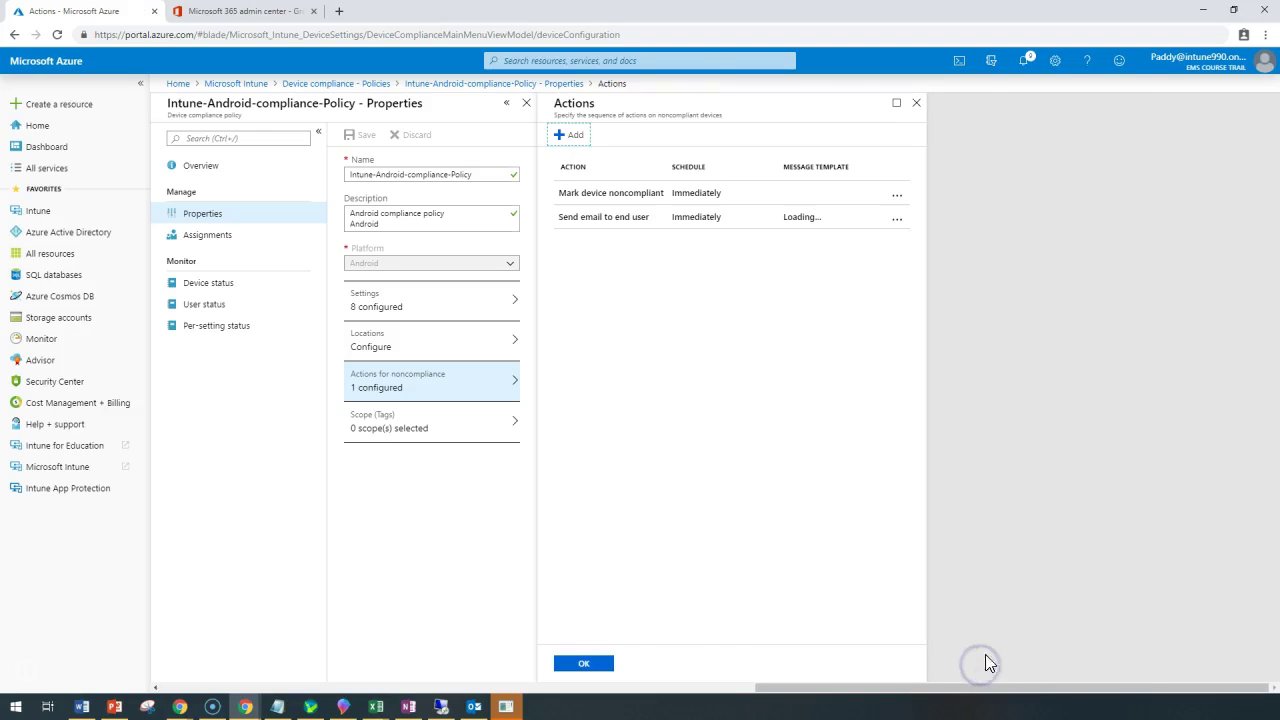
pyautogui.click(585, 663)
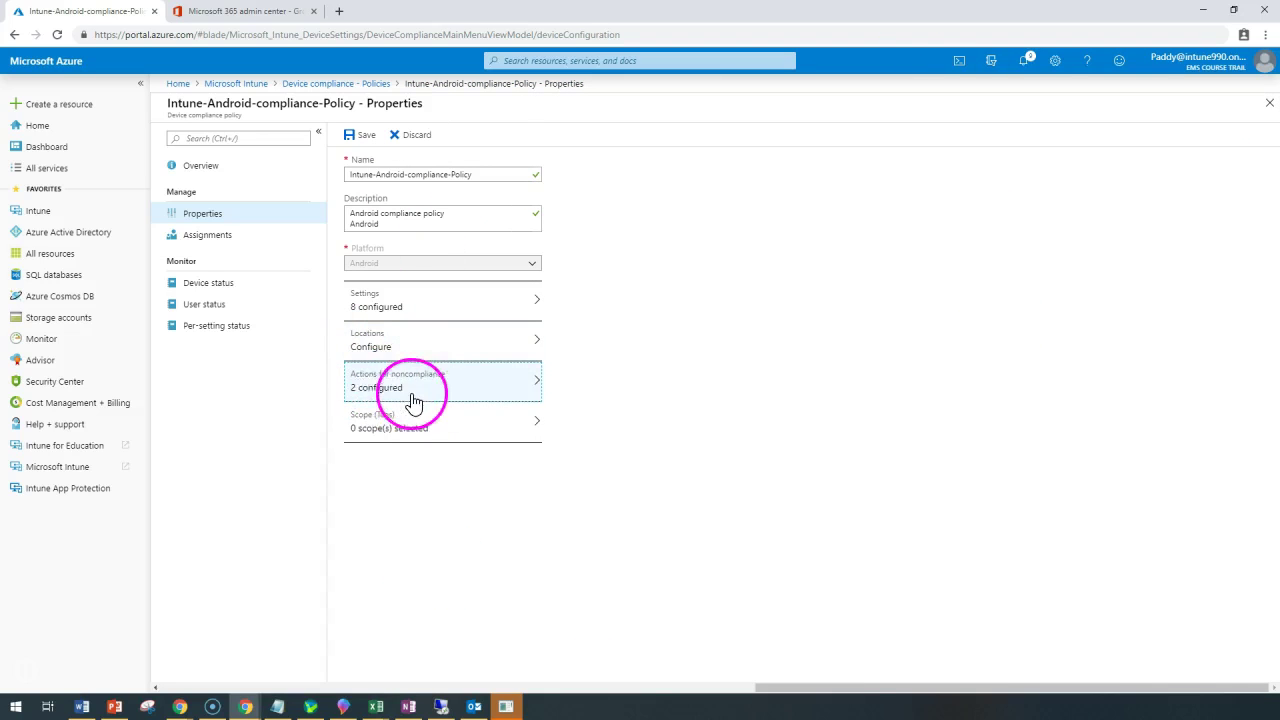
pyautogui.click(495, 376)
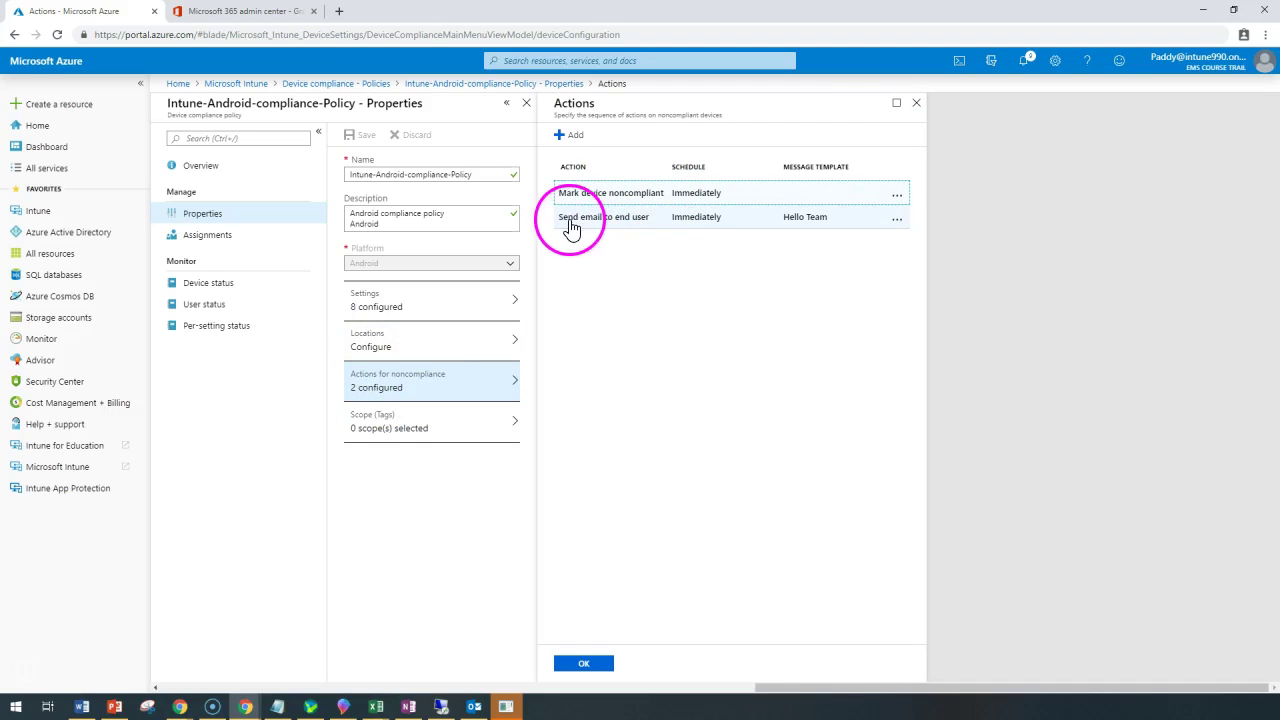
pyautogui.click(584, 663)
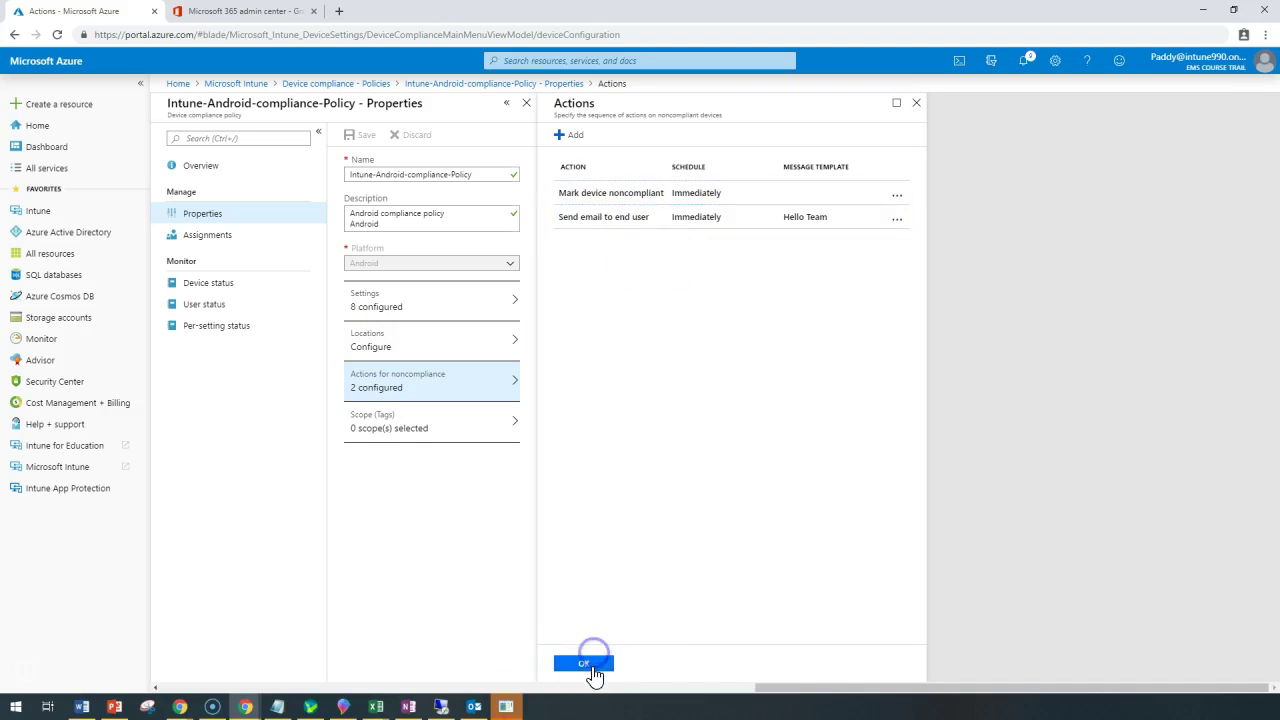
pyautogui.click(358, 136)
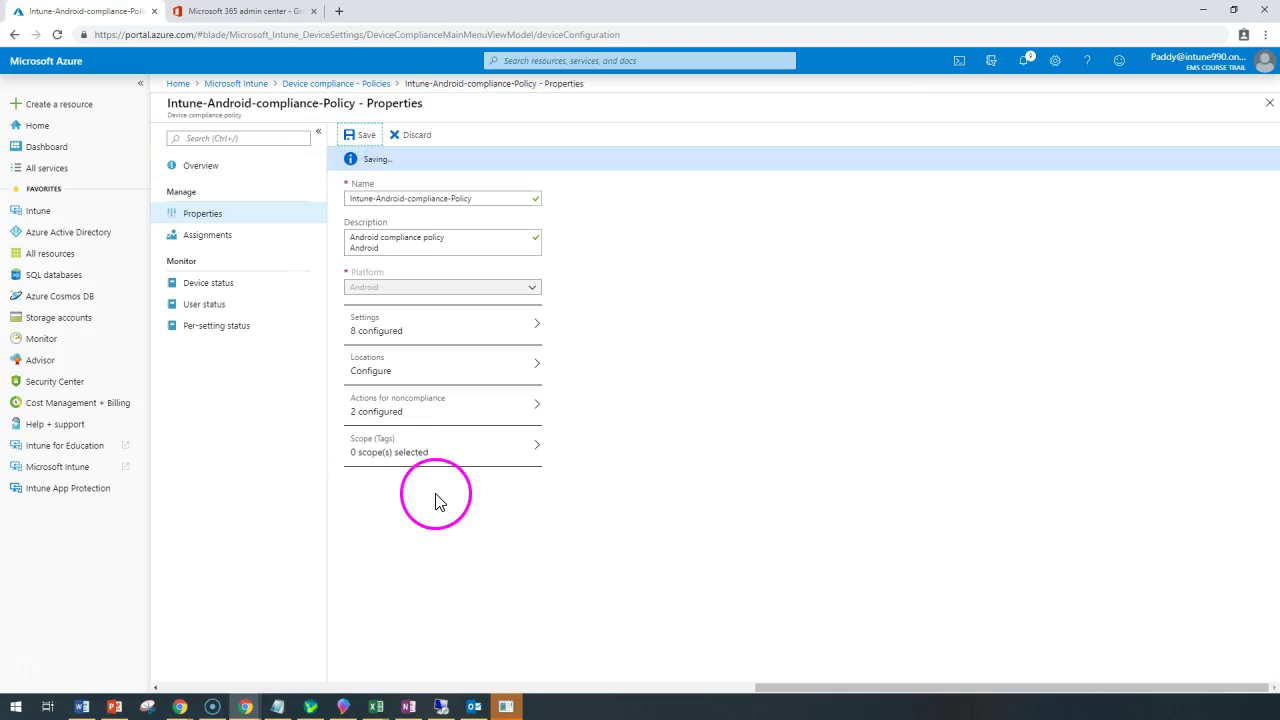